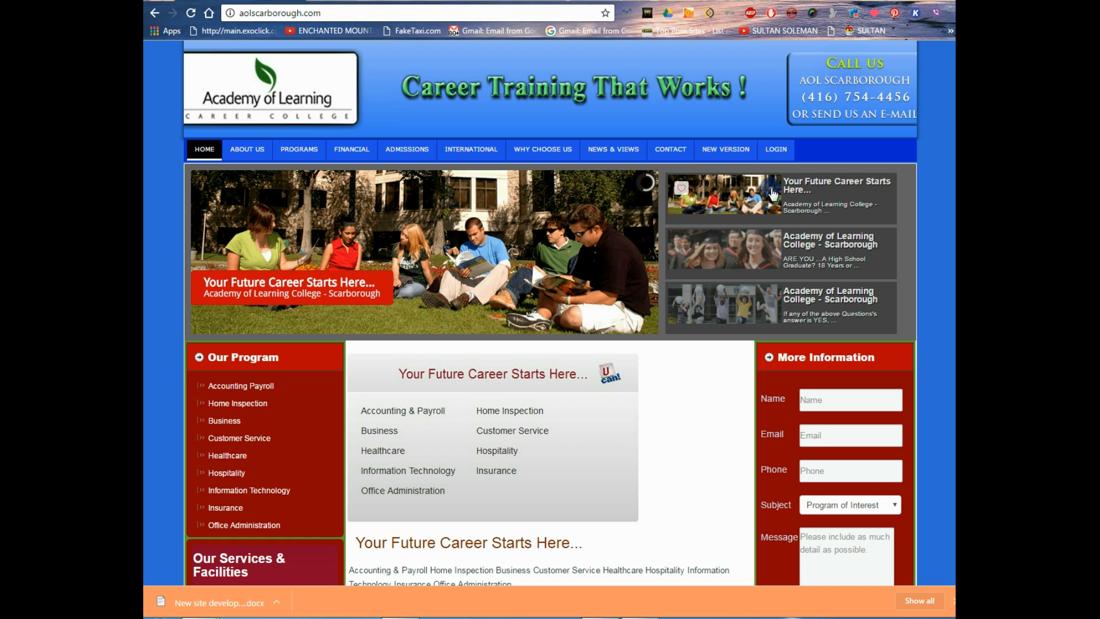
Step: Log in to the site with the pre-filled credentials and open the Post or Edit page
{"action": "left_click", "coordinate": [776, 150]}
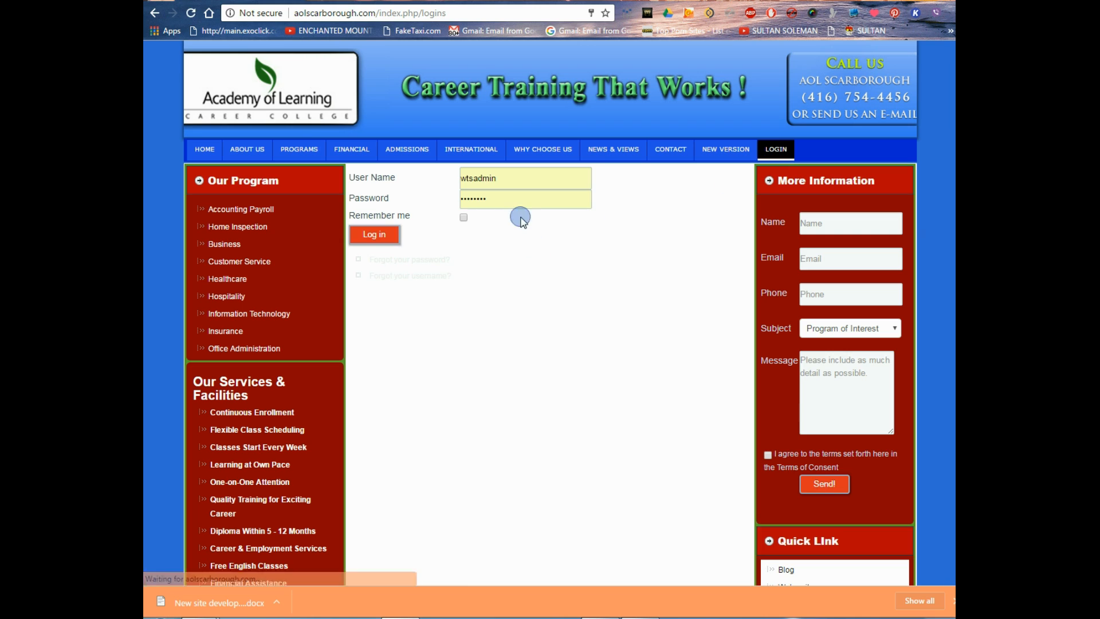
{"action": "left_click", "coordinate": [375, 234]}
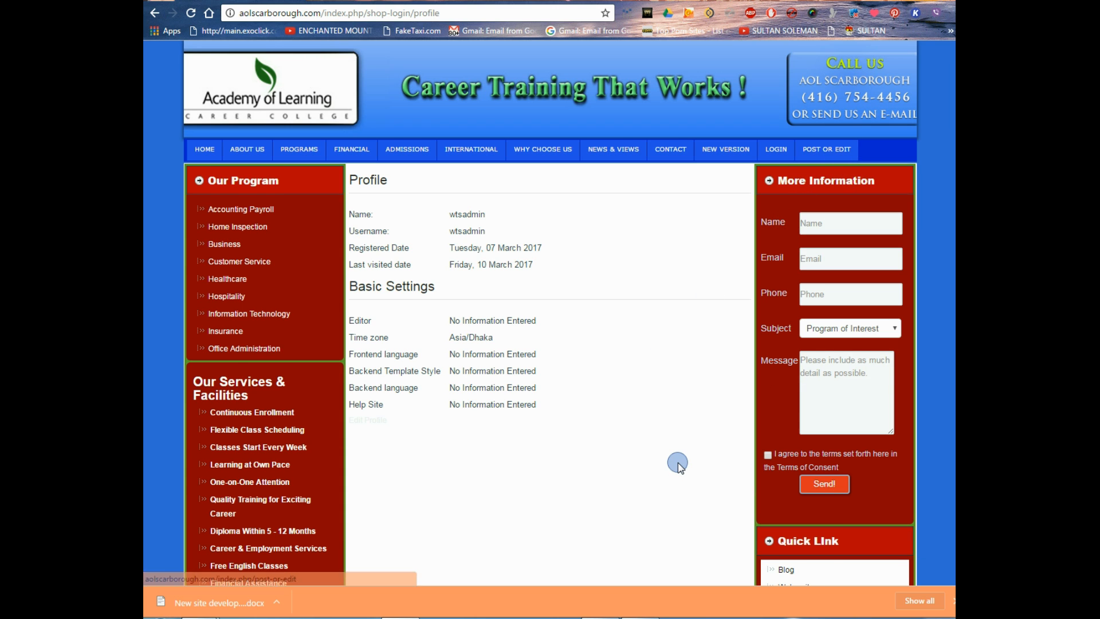
{"action": "scroll", "coordinate": [678, 466], "scroll_direction": "down", "scroll_amount": 5}
{"action": "scroll", "coordinate": [677, 463], "scroll_direction": "up", "scroll_amount": 5}
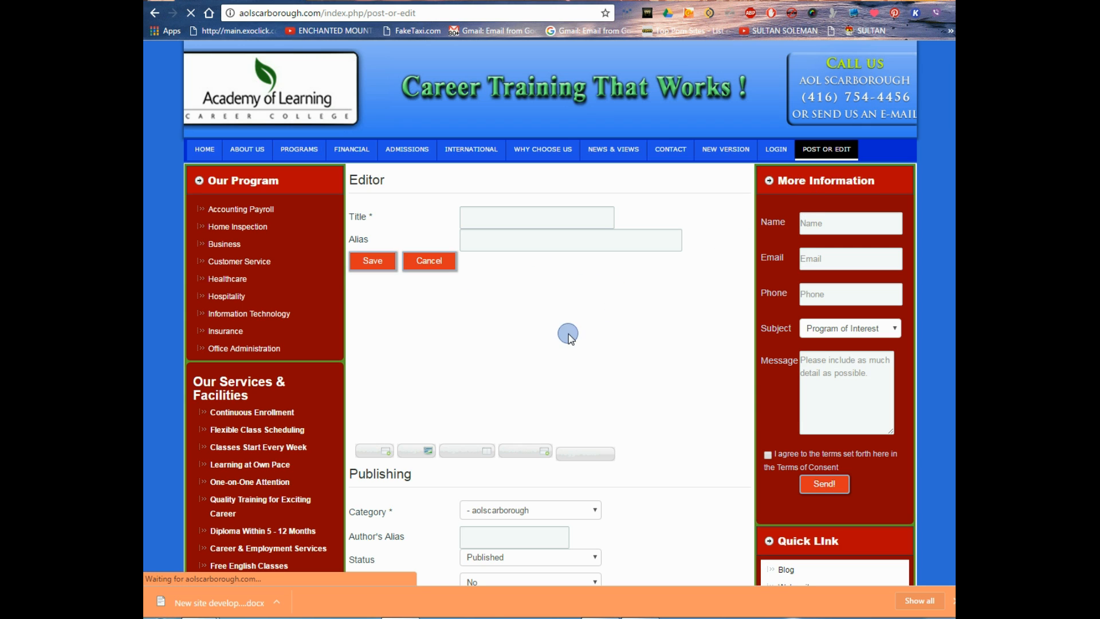
Step: Enter OVERVIEW as the new article's title, matching the Overview entry under Admissions
{"action": "left_click", "coordinate": [496, 224]}
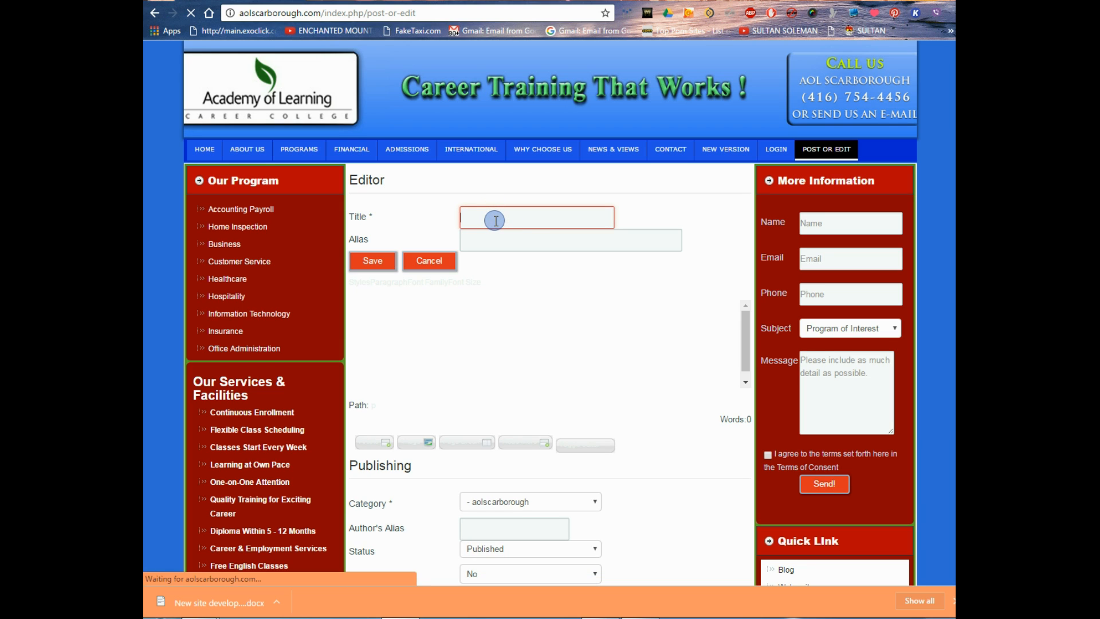
{"action": "mouse_move", "coordinate": [392, 155]}
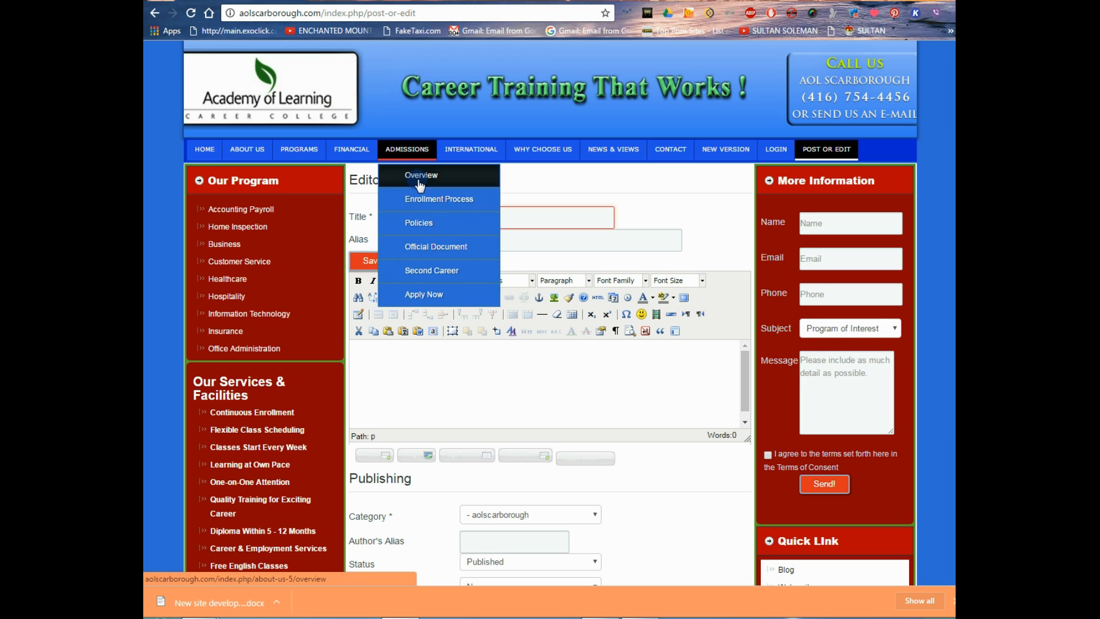
{"action": "left_click", "coordinate": [516, 217]}
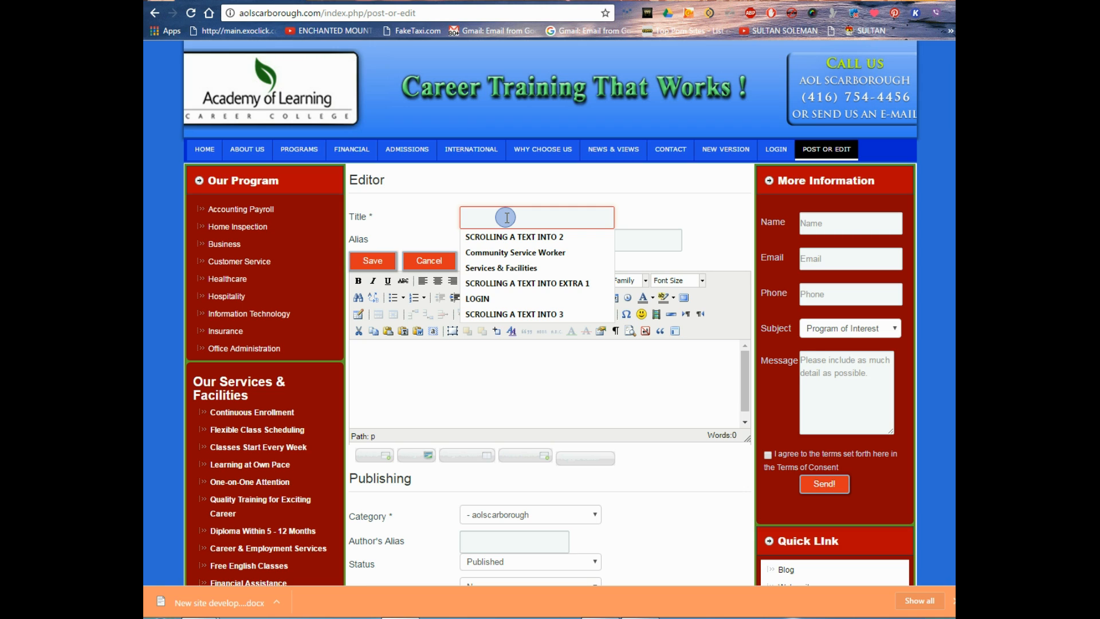
{"action": "type", "text": "OVERVIEW"}
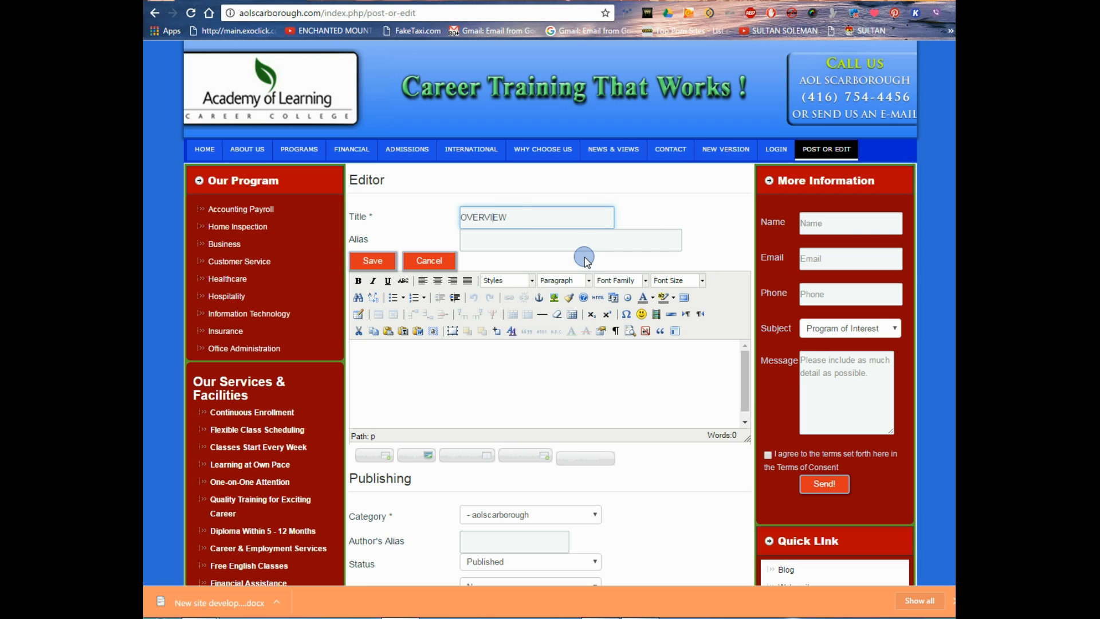
Step: Copy the title text and paste it repeatedly into the article body to fill several lines with OVERVIEW
{"action": "left_click", "coordinate": [432, 369]}
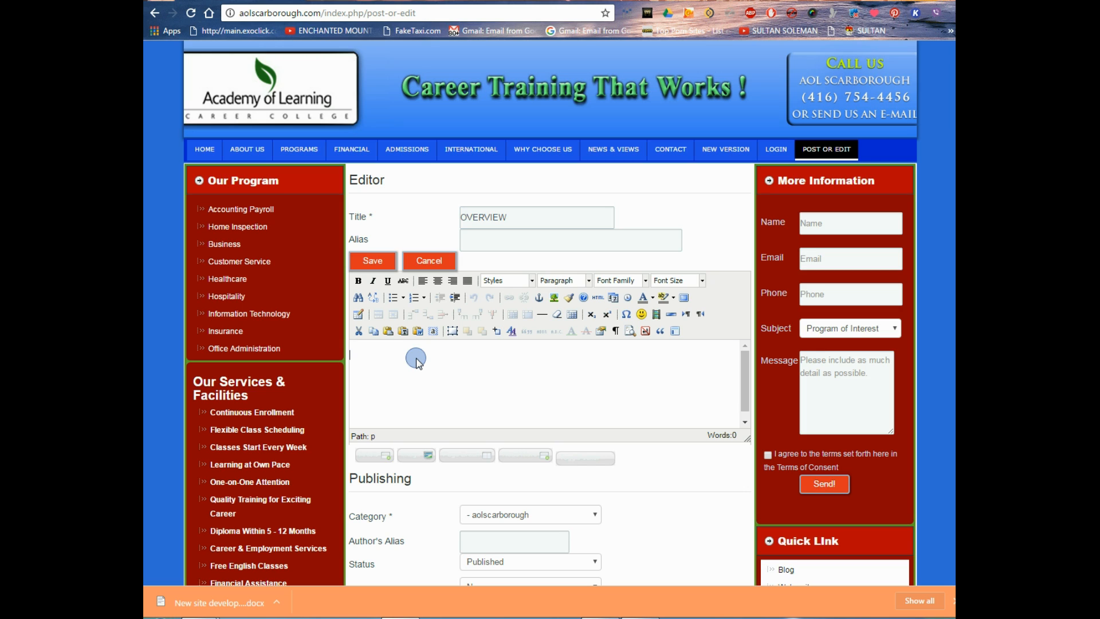
{"action": "left_click", "coordinate": [538, 222]}
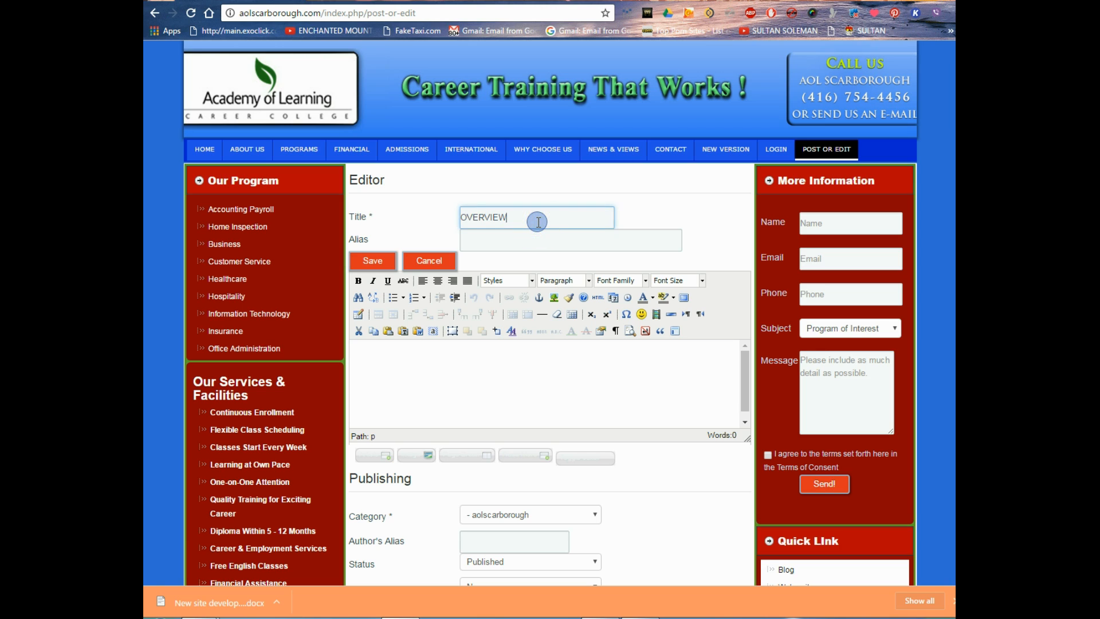
{"action": "double_click", "coordinate": [534, 215]}
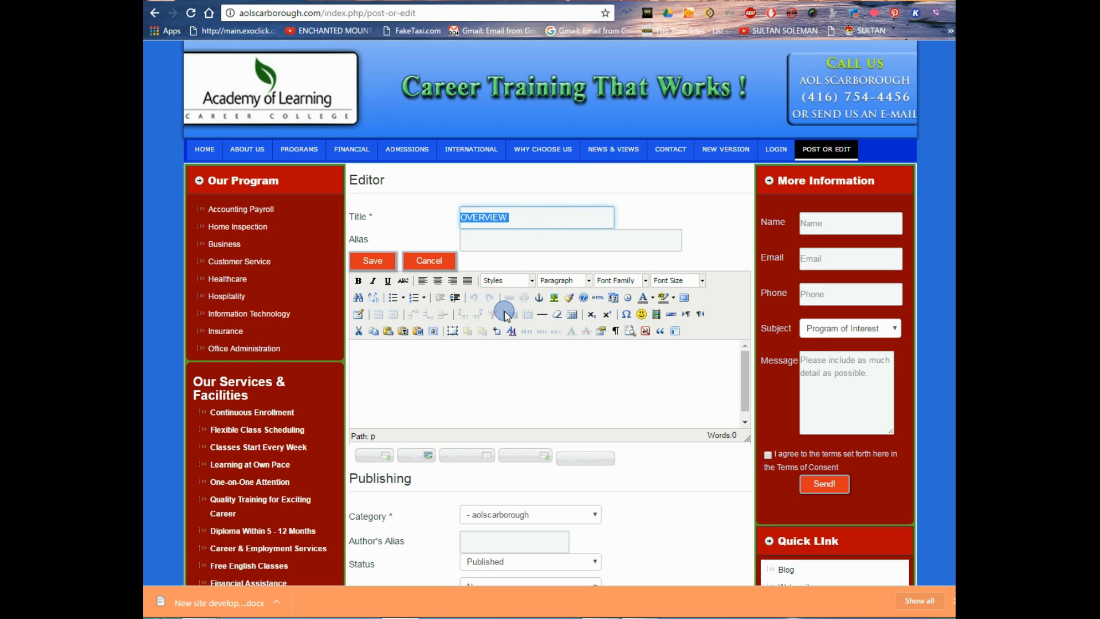
{"action": "left_click", "coordinate": [476, 392]}
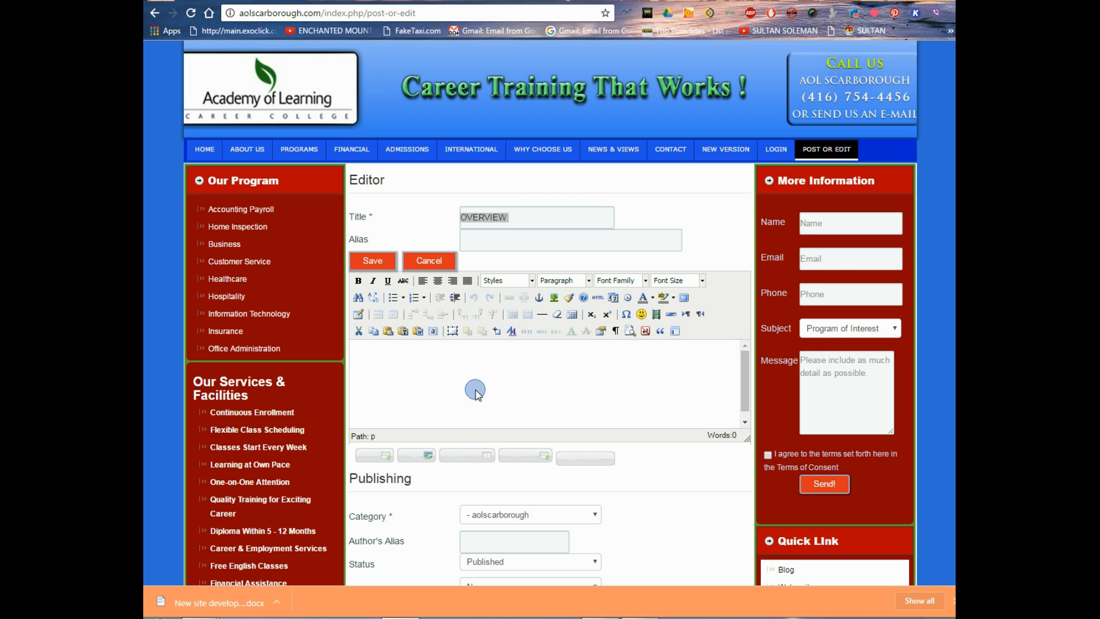
{"action": "key", "text": "ctrl+v"}
{"action": "key", "text": "ctrl+v"}
{"action": "key", "text": "ctrl+v"}
{"action": "key", "text": "ctrl+v"}
{"action": "key", "text": "ctrl+v"}
{"action": "key", "text": "ctrl+v"}
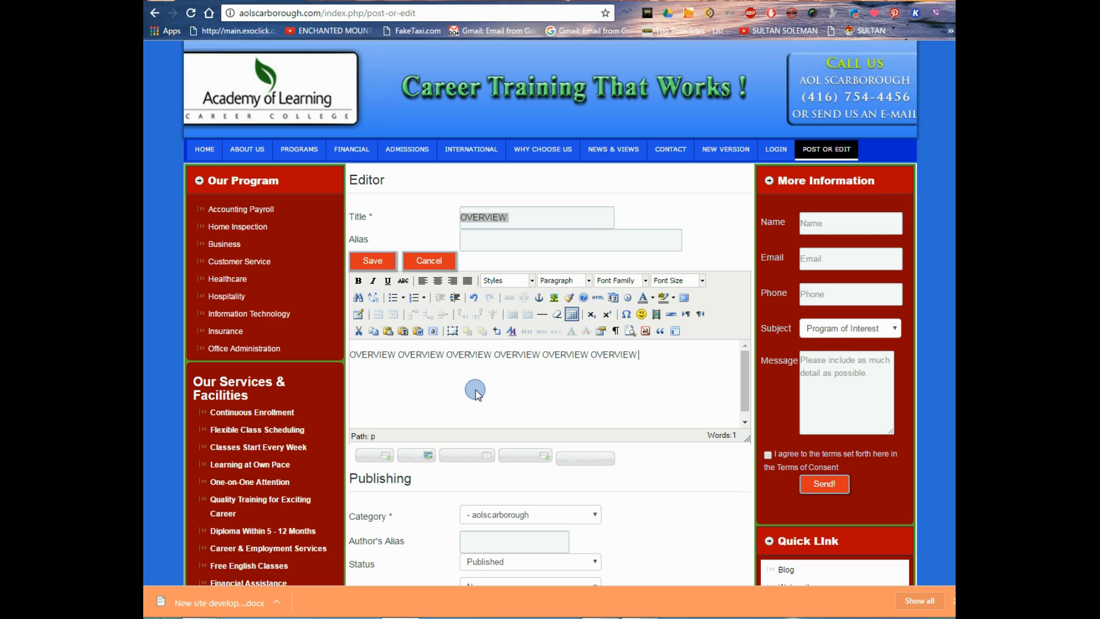
{"action": "key", "text": "ctrl+v"}
{"action": "key", "text": "ctrl+v"}
{"action": "key", "text": "ctrl+v"}
{"action": "key", "text": "ctrl+v"}
{"action": "key", "text": "ctrl+v"}
{"action": "key", "text": "ctrl+v"}
{"action": "key", "text": "ctrl+v"}
{"action": "key", "text": "ctrl+v"}
{"action": "key", "text": "ctrl+v"}
{"action": "key", "text": "ctrl+v"}
{"action": "key", "text": "ctrl+v"}
{"action": "key", "text": "ctrl+v"}
{"action": "key", "text": "ctrl+v"}
{"action": "key", "text": "ctrl+v"}
{"action": "key", "text": "ctrl+v"}
{"action": "key", "text": "ctrl+v"}
{"action": "key", "text": "ctrl+v"}
{"action": "key", "text": "ctrl+v"}
{"action": "key", "text": "ctrl+v"}
{"action": "key", "text": "ctrl+v"}
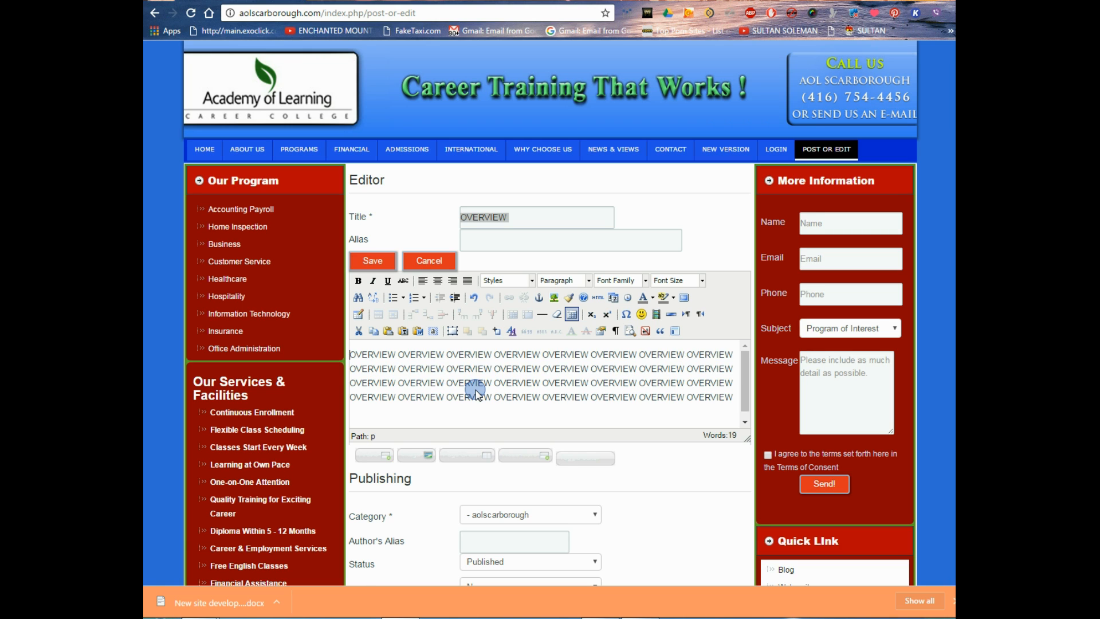
Step: Add an empty line above the body text and insert the existing image Michael_Lee_Chin_Crystal_1.jpg there
{"action": "key", "text": "Return"}
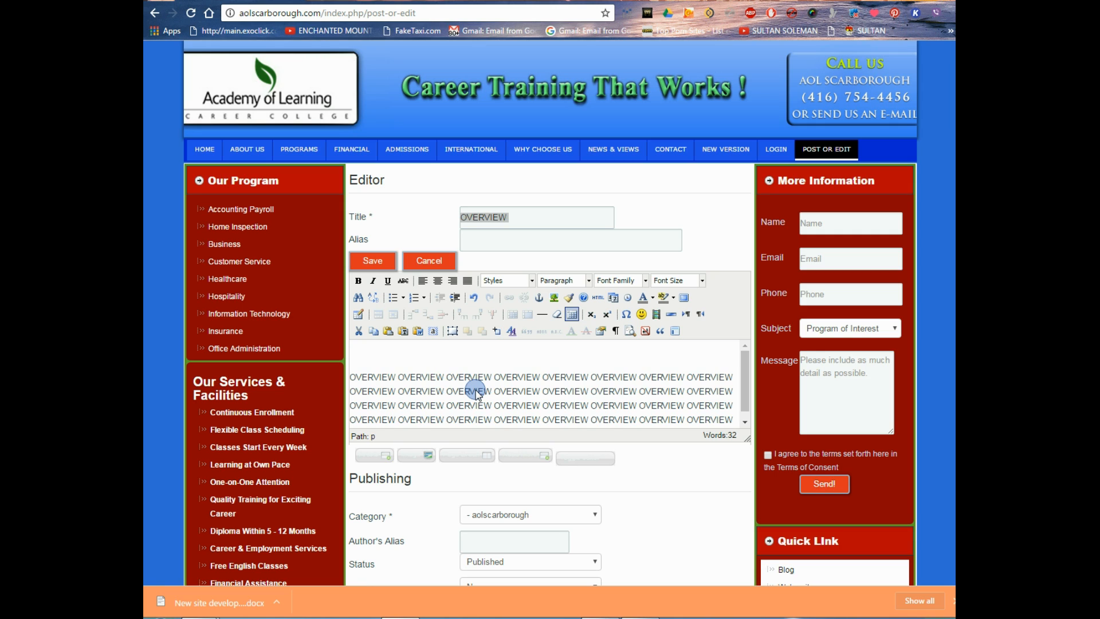
{"action": "left_click", "coordinate": [457, 358]}
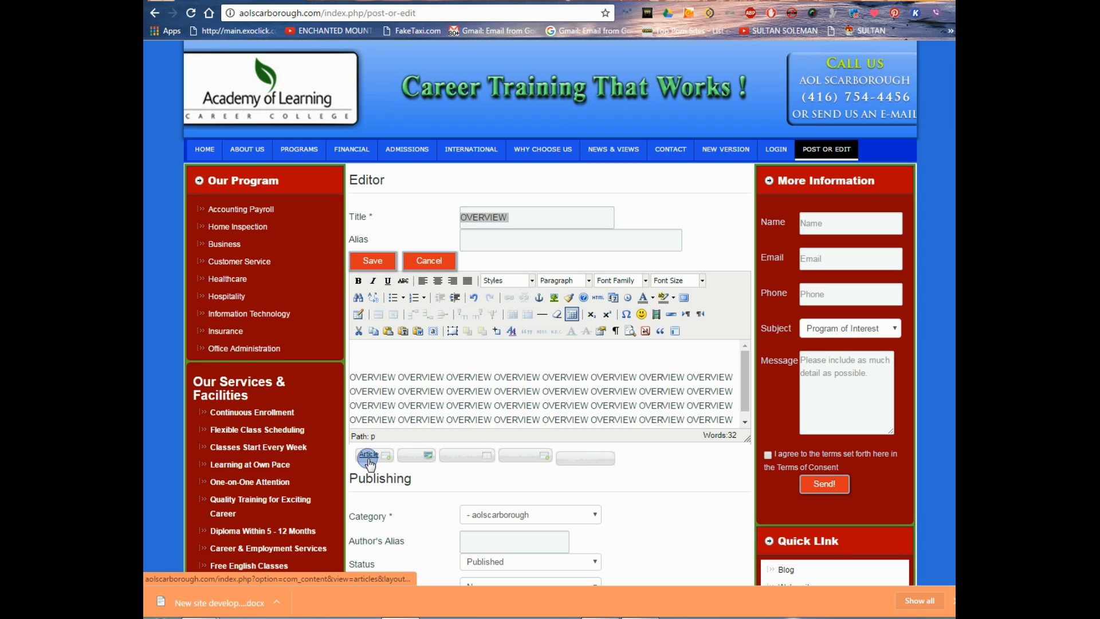
{"action": "left_click", "coordinate": [411, 456]}
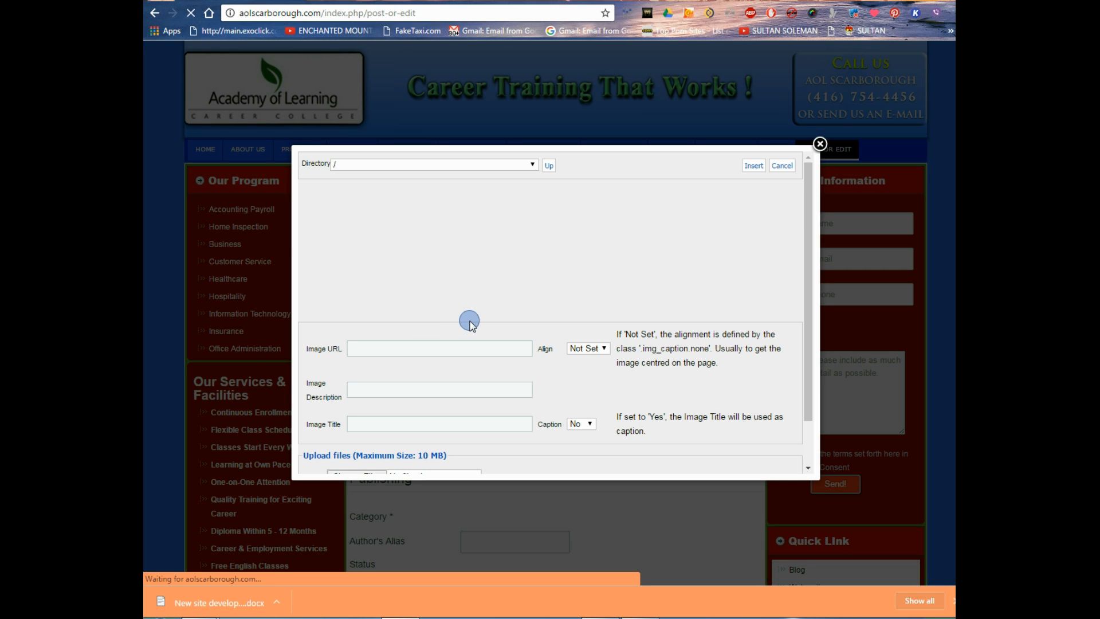
{"action": "left_click_drag", "start_coordinate": [797, 216], "coordinate": [799, 243]}
{"action": "left_click", "coordinate": [497, 234]}
{"action": "left_click", "coordinate": [553, 217]}
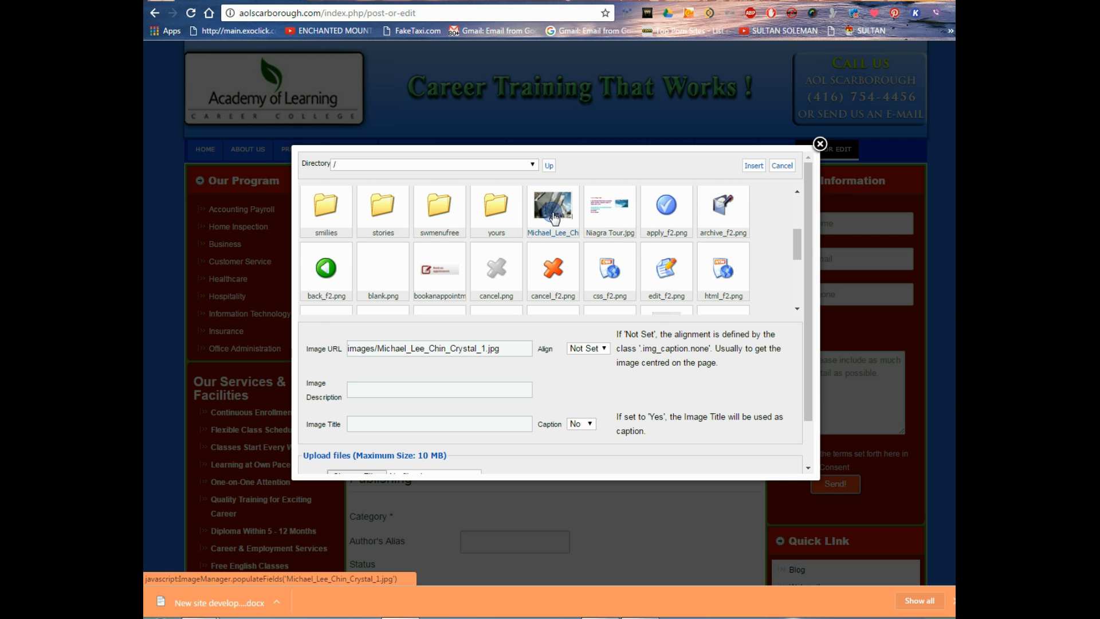
{"action": "left_click", "coordinate": [752, 167]}
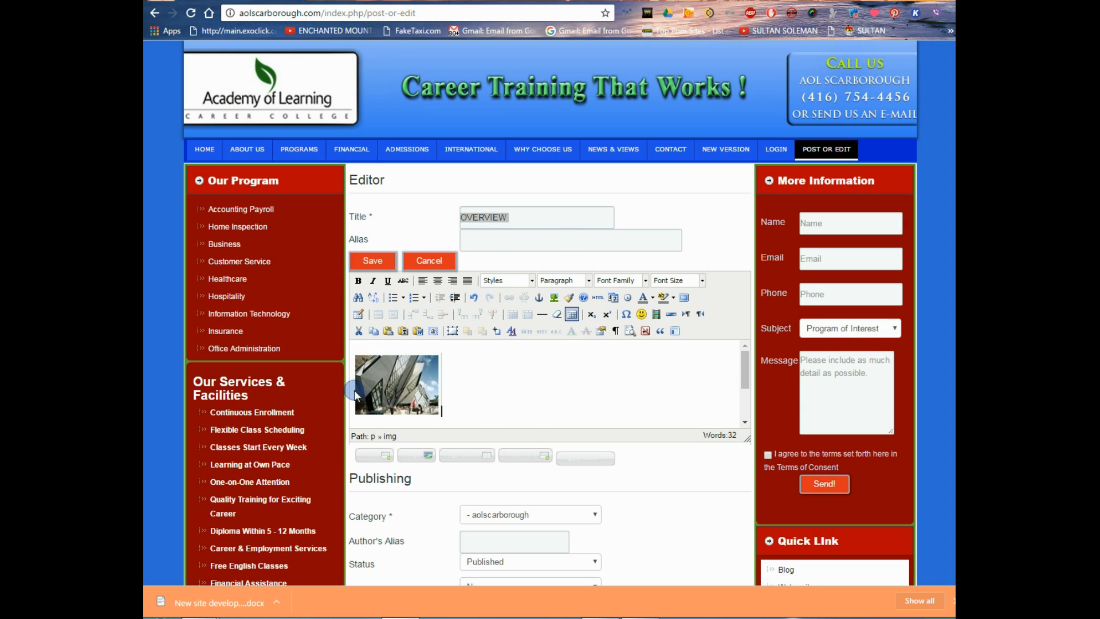
Step: Select the inserted image and align it left so the body text wraps beside it
{"action": "left_click", "coordinate": [404, 391]}
{"action": "left_click", "coordinate": [483, 396]}
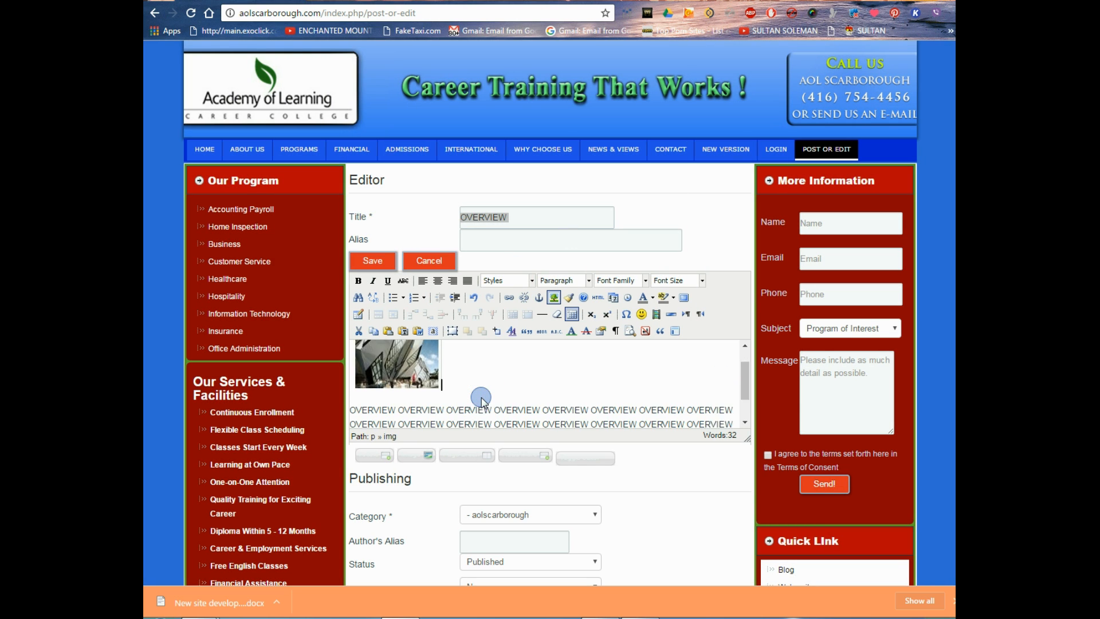
{"action": "left_click", "coordinate": [453, 397]}
{"action": "left_click_drag", "start_coordinate": [449, 396], "coordinate": [433, 394]}
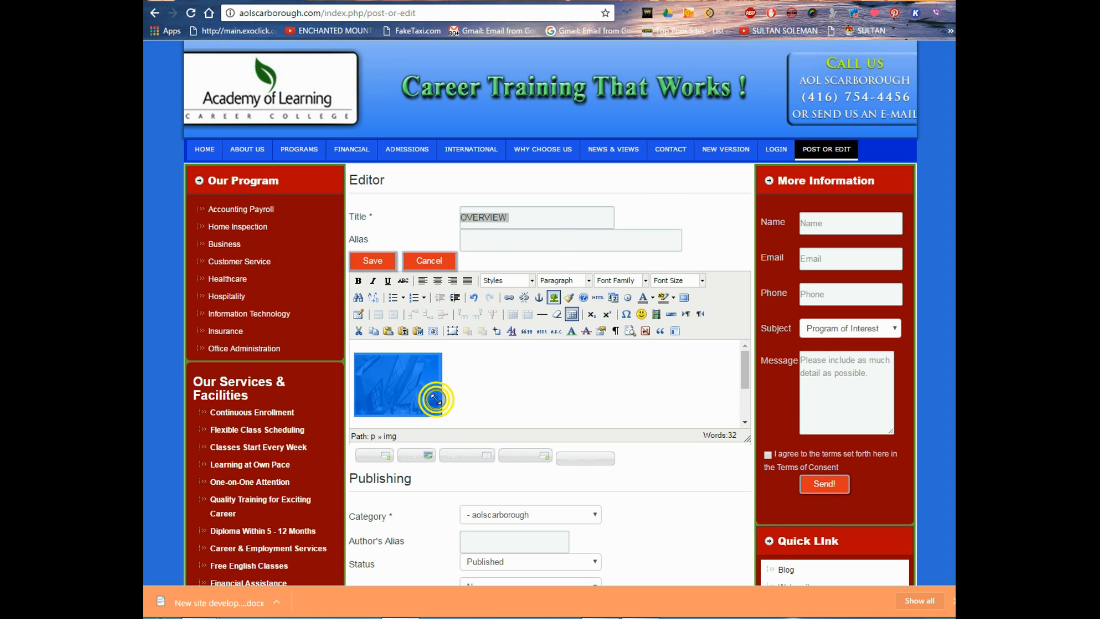
{"action": "left_click", "coordinate": [423, 281]}
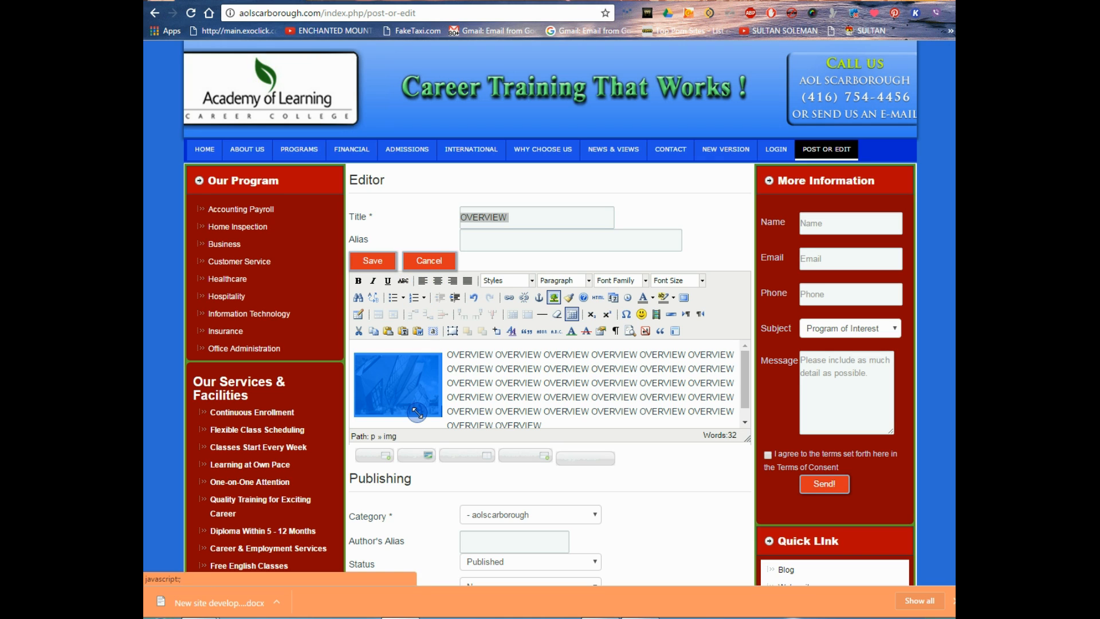
{"action": "left_click", "coordinate": [445, 373]}
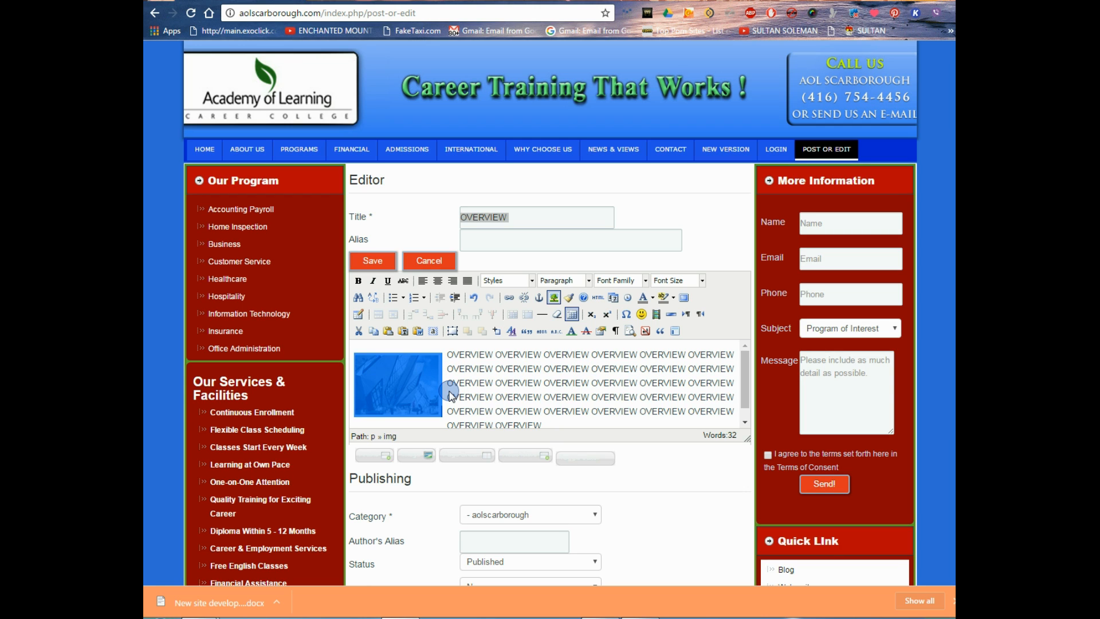
Step: Try right and centre alignment on the image, and return it to left alignment
{"action": "left_click", "coordinate": [452, 281]}
{"action": "left_click", "coordinate": [452, 279]}
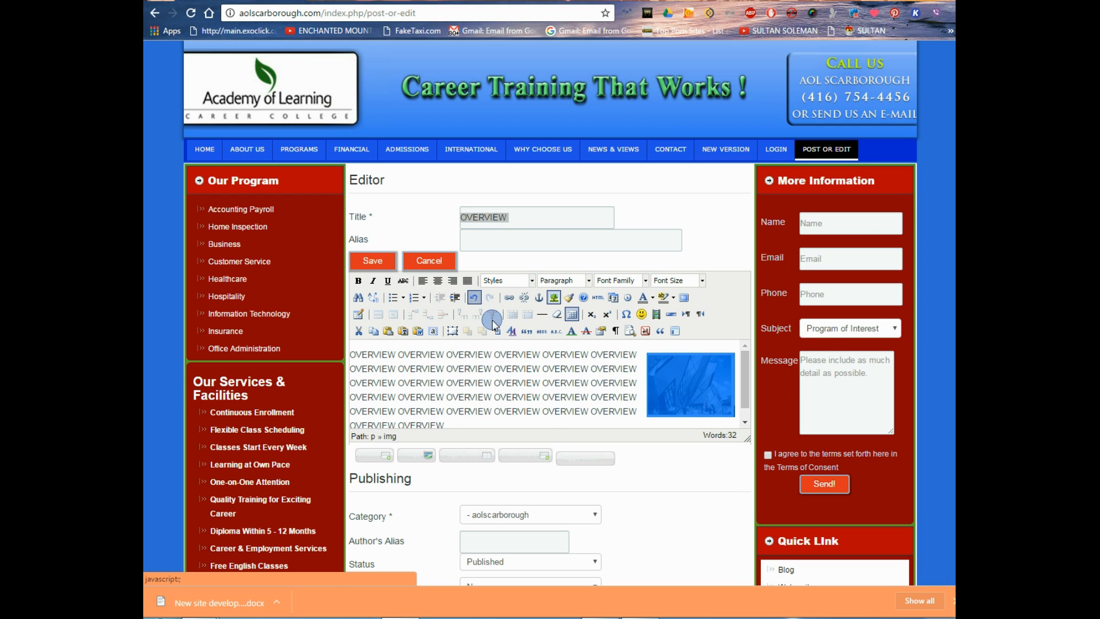
{"action": "left_click", "coordinate": [422, 281]}
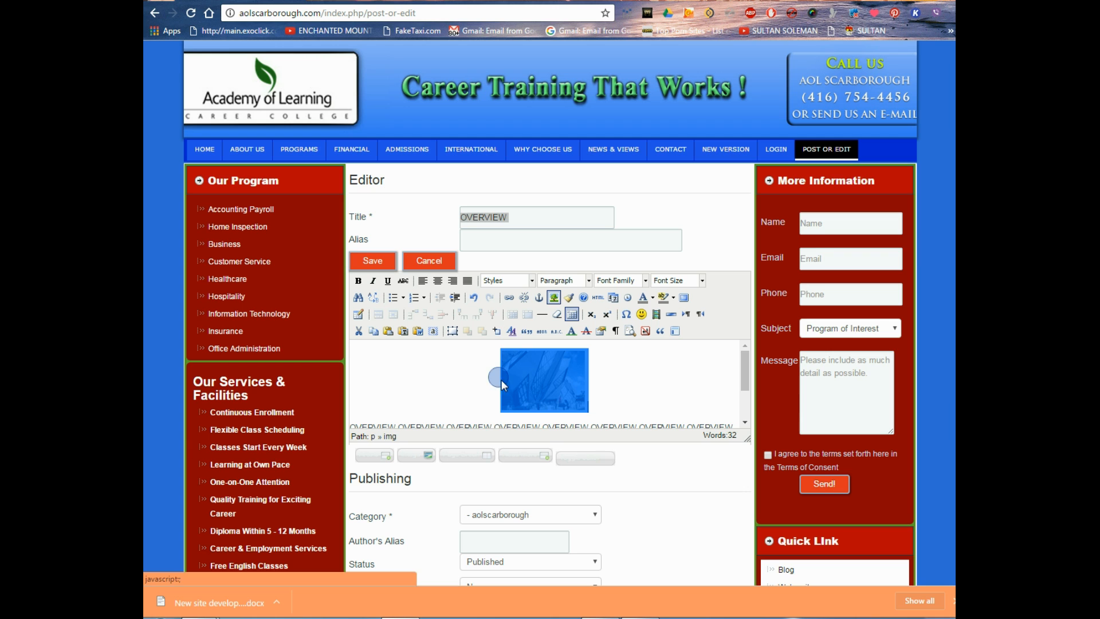
{"action": "left_click", "coordinate": [507, 411]}
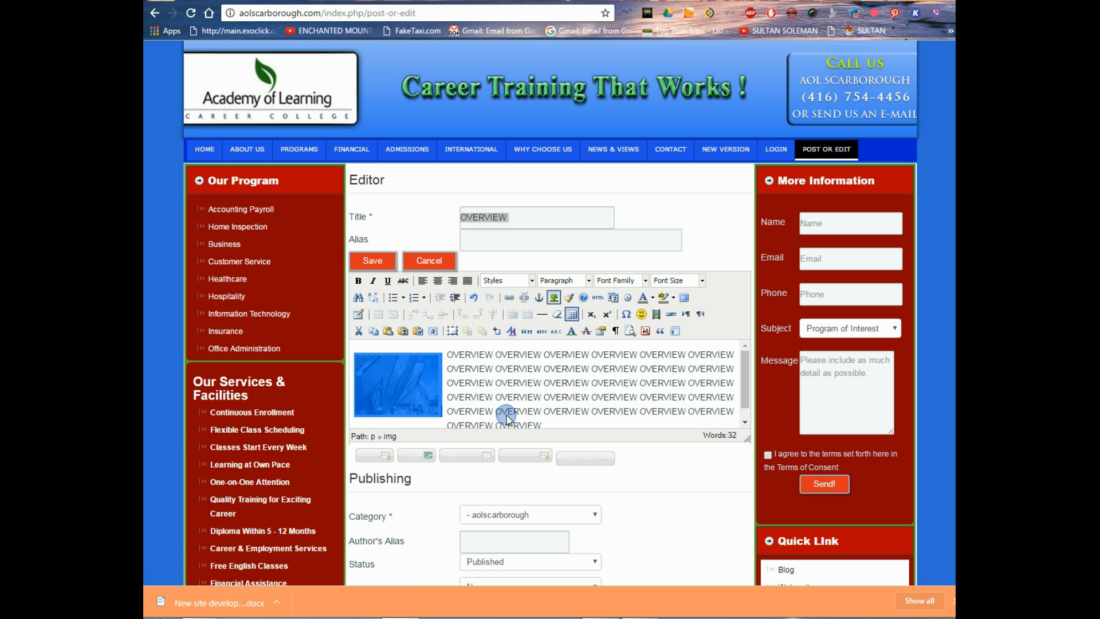
Step: Set the article's publishing category to OVERVIEW under Admissions
{"action": "scroll", "coordinate": [671, 518], "scroll_direction": "down", "scroll_amount": 3}
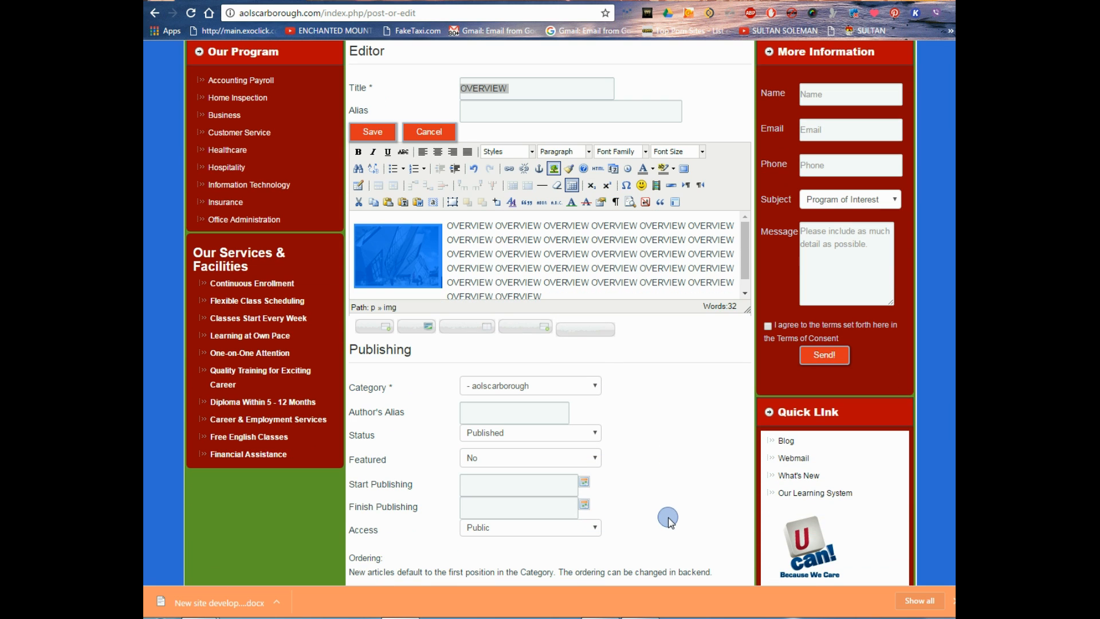
{"action": "scroll", "coordinate": [681, 440], "scroll_direction": "up", "scroll_amount": 3}
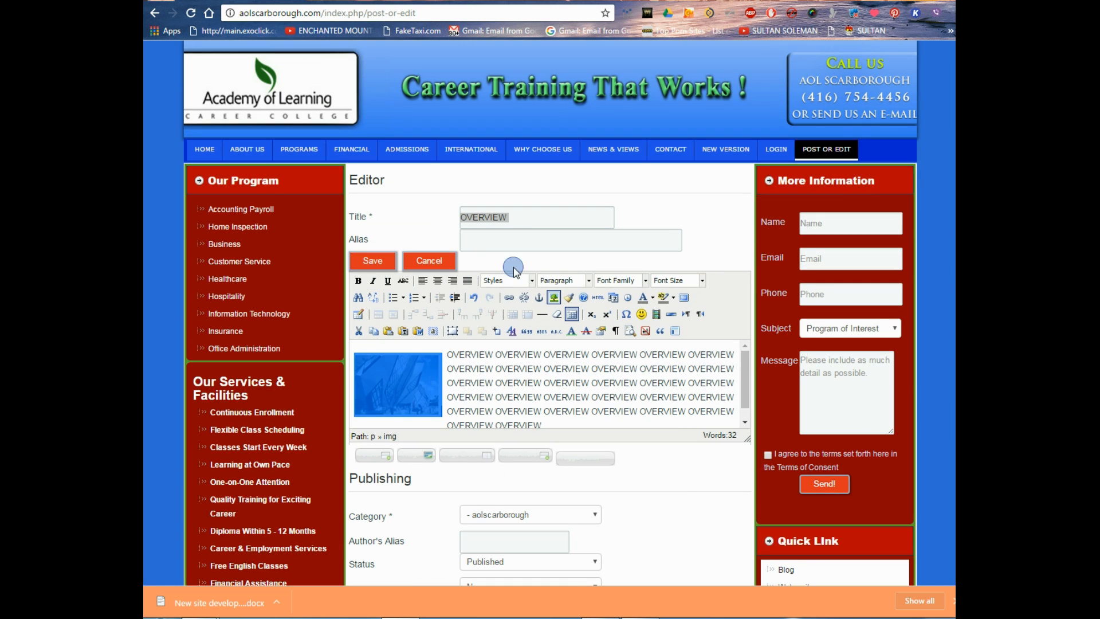
{"action": "mouse_move", "coordinate": [406, 150]}
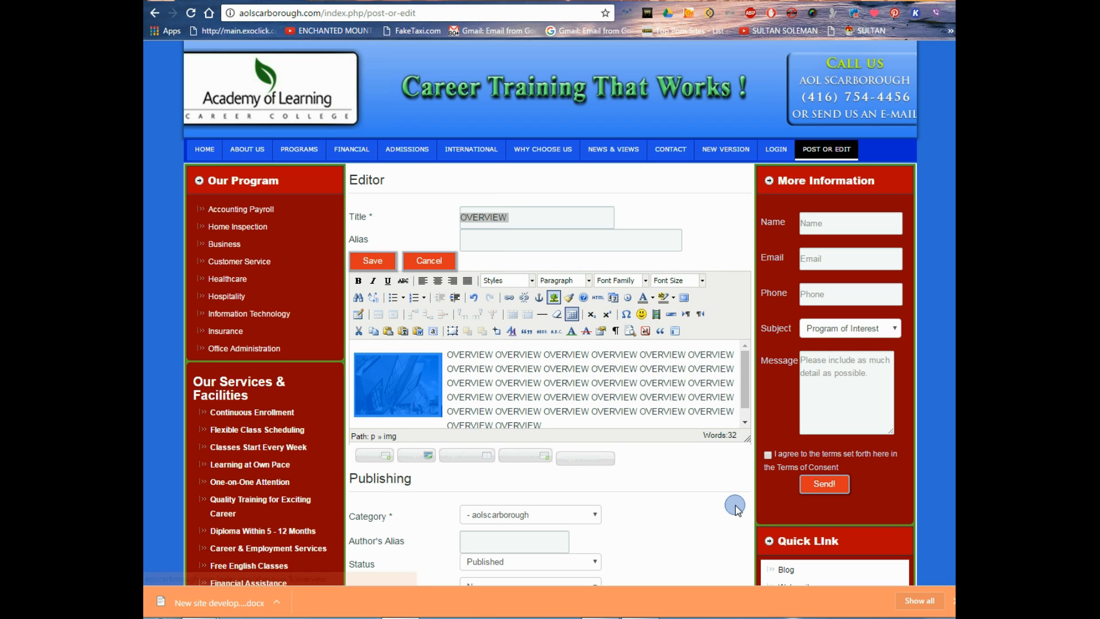
{"action": "scroll", "coordinate": [722, 501], "scroll_direction": "down", "scroll_amount": 5}
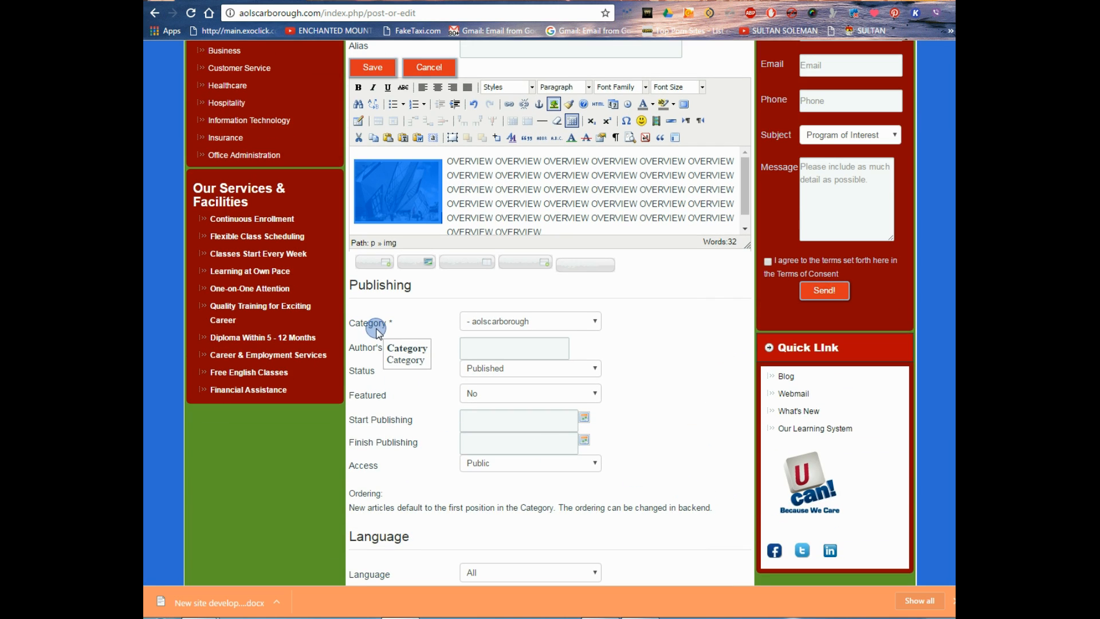
{"action": "left_click", "coordinate": [594, 323]}
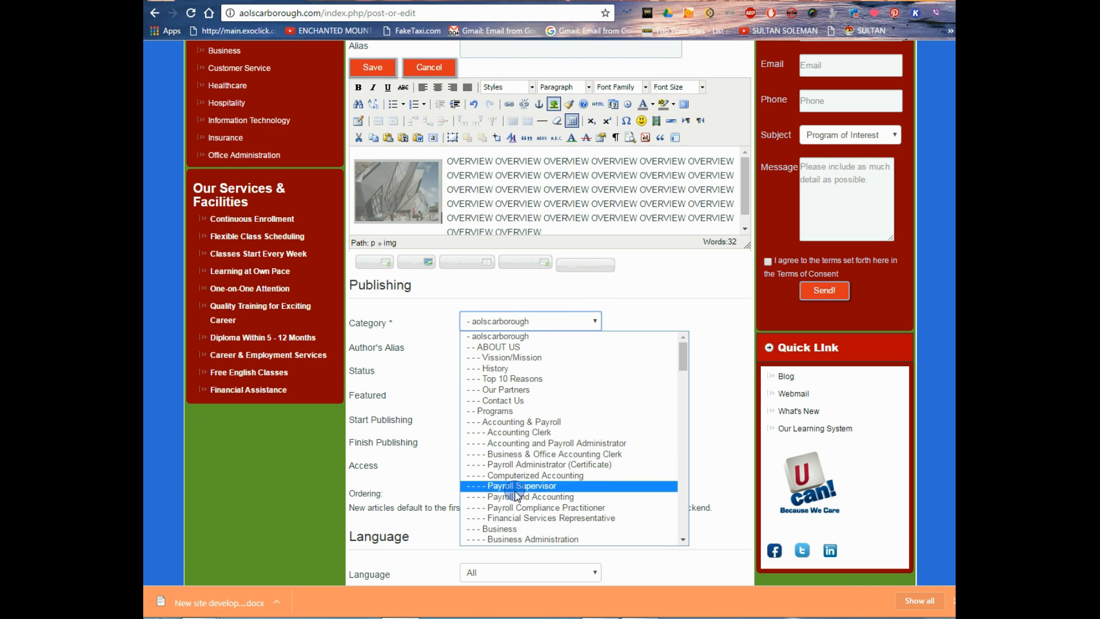
{"action": "scroll", "coordinate": [515, 436], "scroll_direction": "down", "scroll_amount": 8}
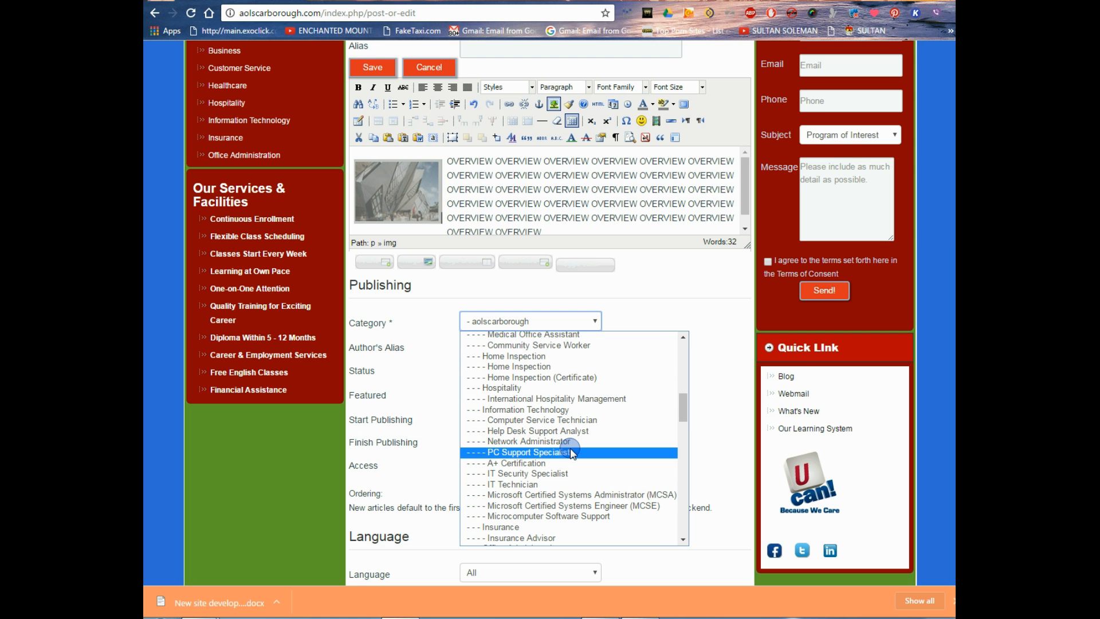
{"action": "scroll", "coordinate": [571, 452], "scroll_direction": "down", "scroll_amount": 5}
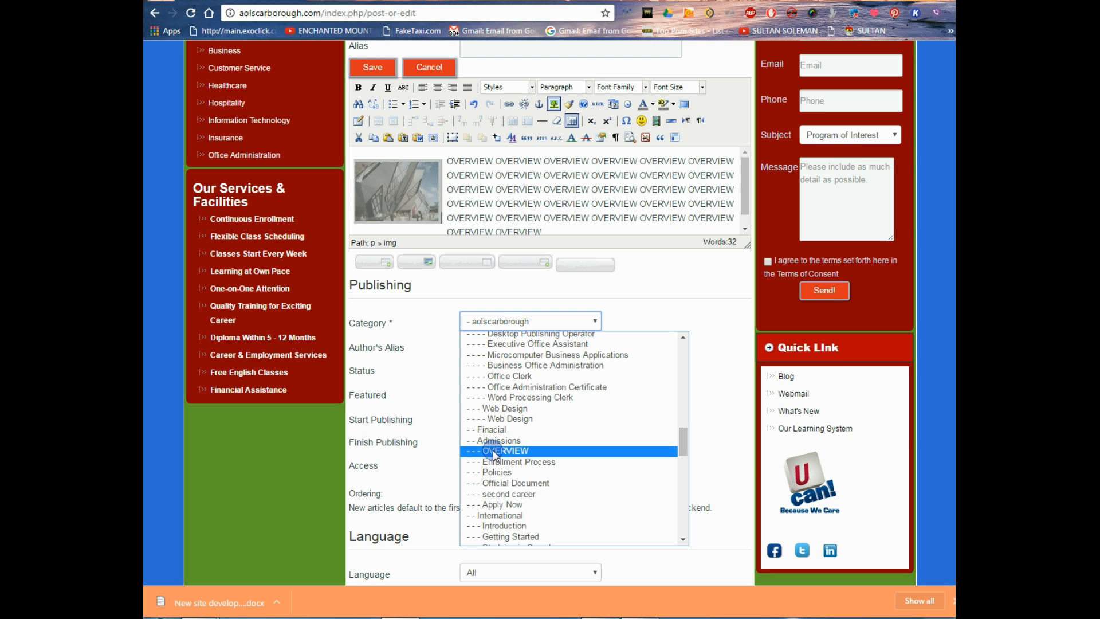
{"action": "left_click", "coordinate": [522, 452]}
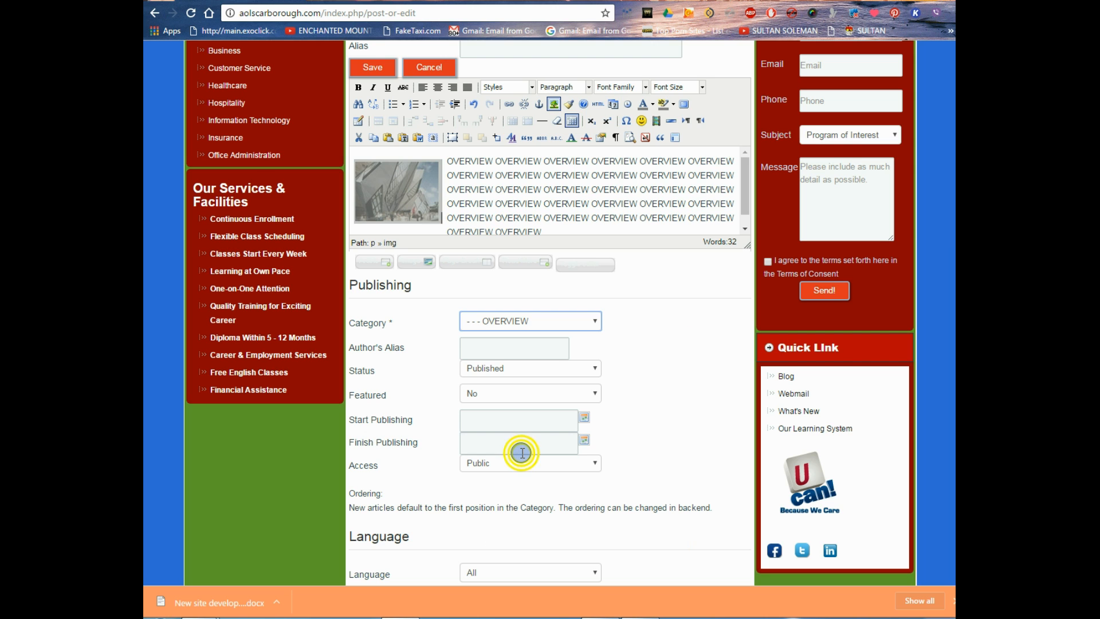
Step: Check the completed article form and save the article
{"action": "scroll", "coordinate": [648, 432], "scroll_direction": "up", "scroll_amount": 4}
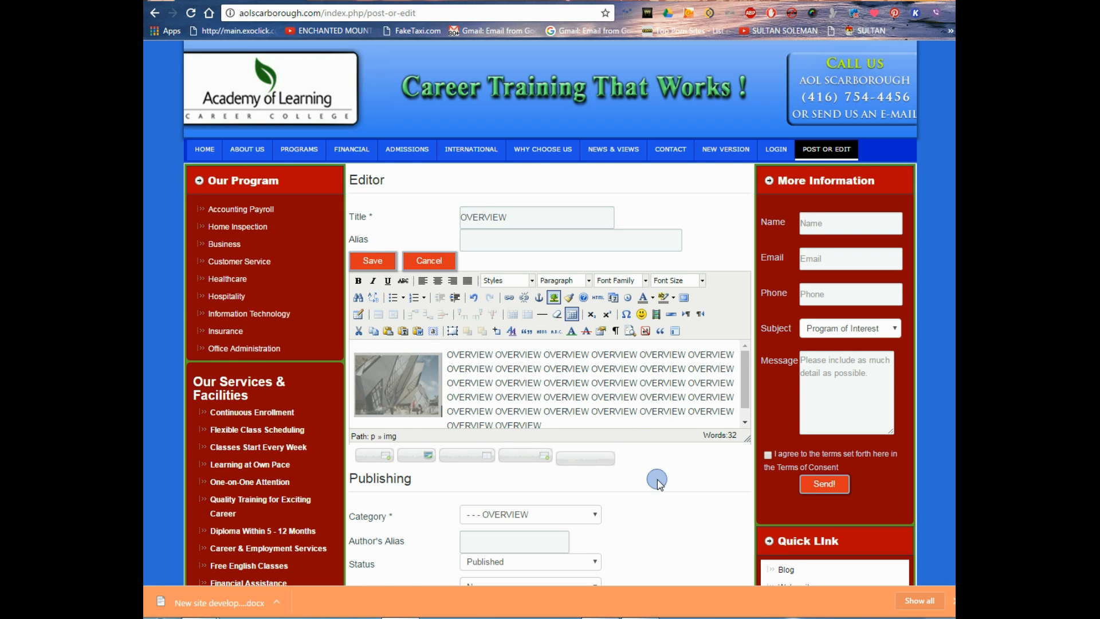
{"action": "scroll", "coordinate": [658, 478], "scroll_direction": "down", "scroll_amount": 3}
{"action": "left_click", "coordinate": [372, 136]}
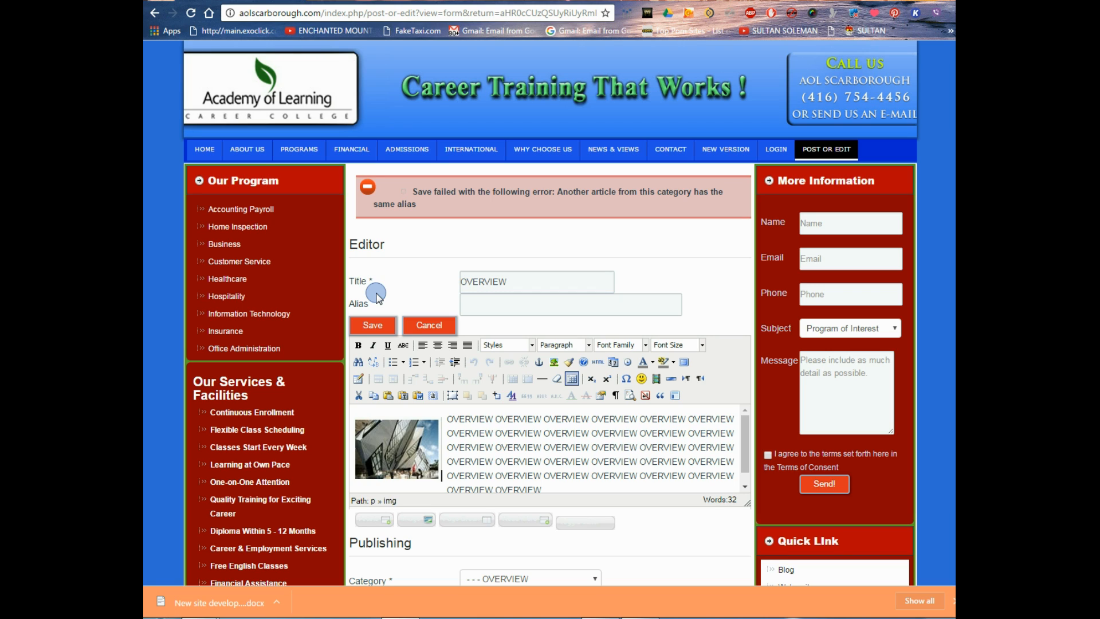
Step: Try OVERVIEW2 as the article title, and return the title to OVERVIEW
{"action": "left_click", "coordinate": [487, 436]}
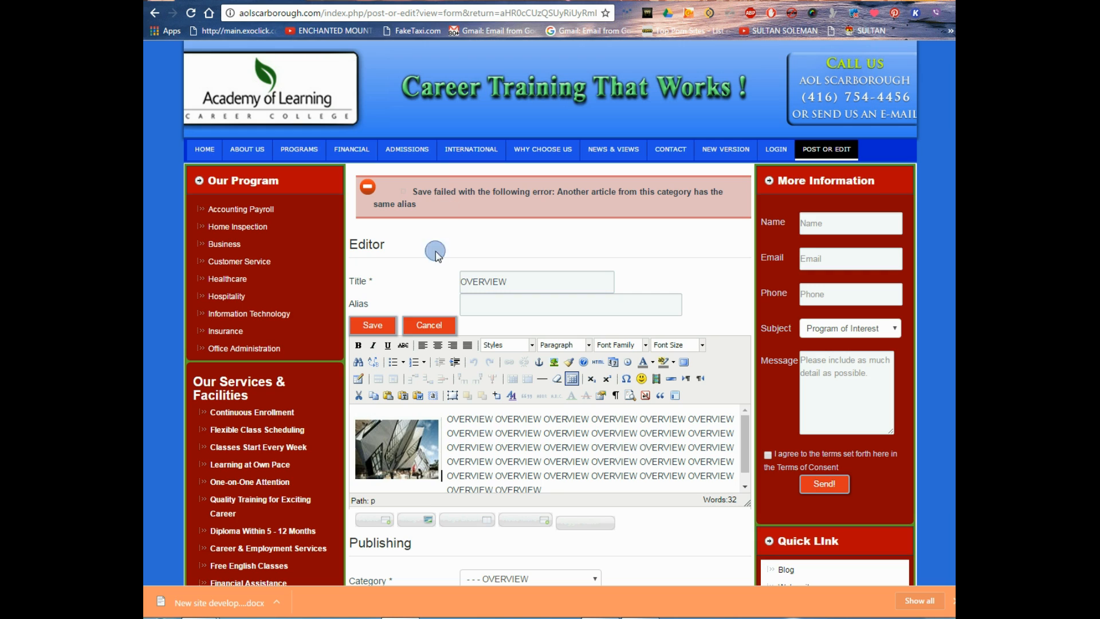
{"action": "left_click", "coordinate": [483, 280]}
{"action": "left_click", "coordinate": [519, 281]}
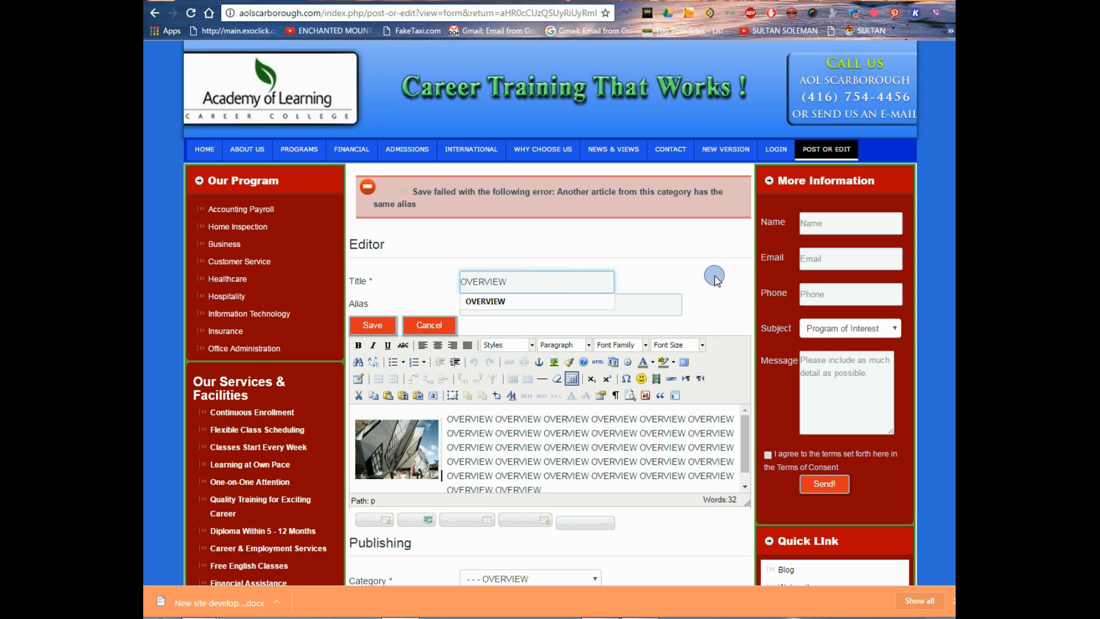
{"action": "type", "text": "2"}
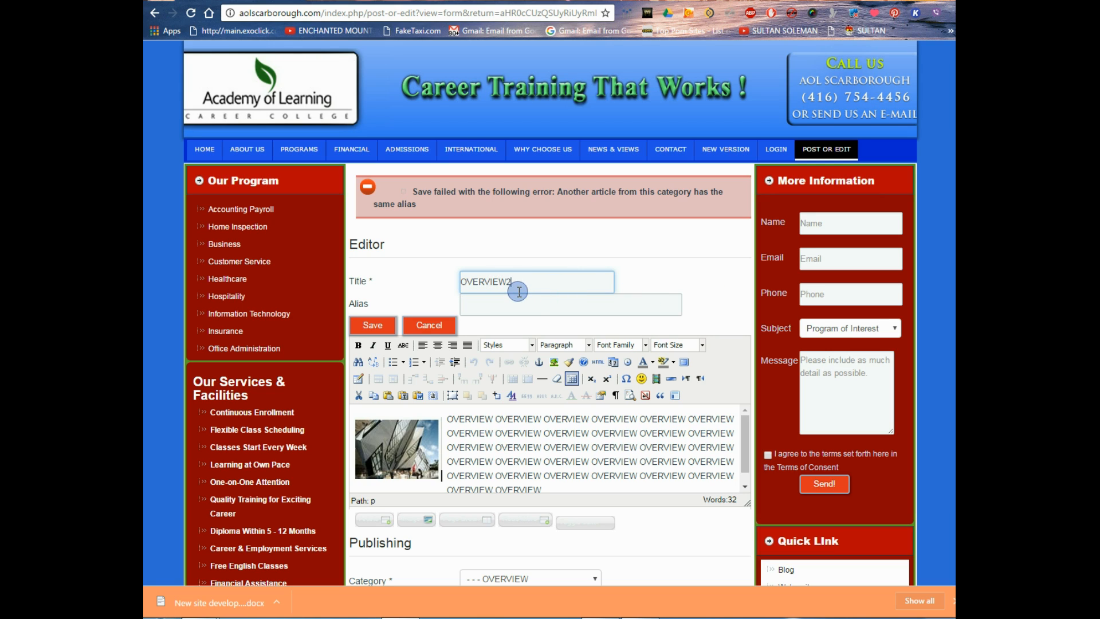
{"action": "left_click", "coordinate": [483, 302]}
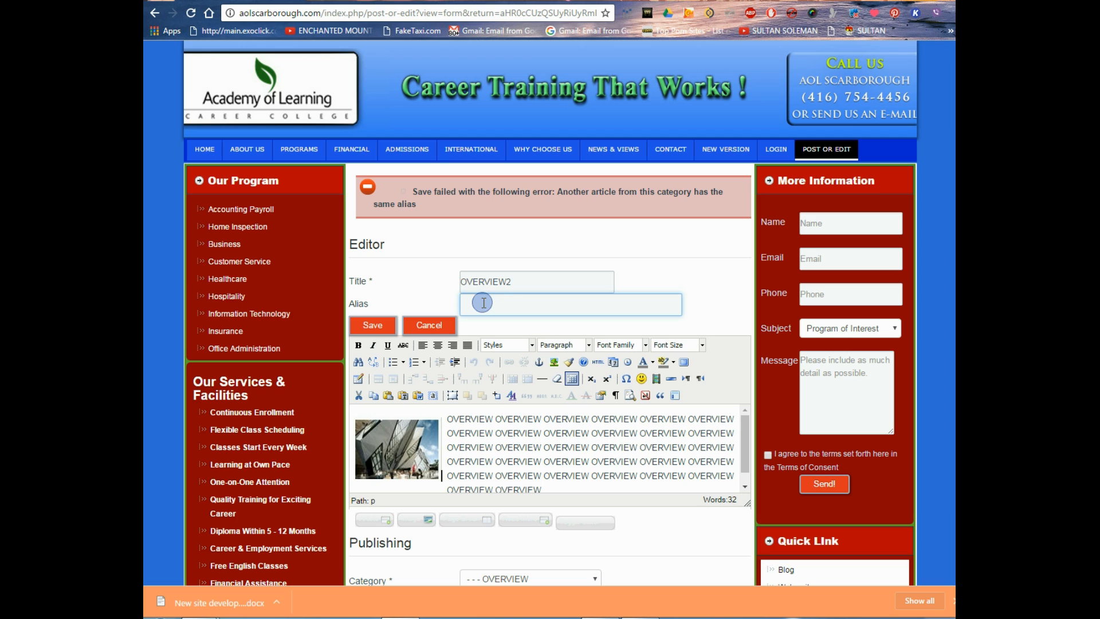
{"action": "left_click", "coordinate": [510, 285]}
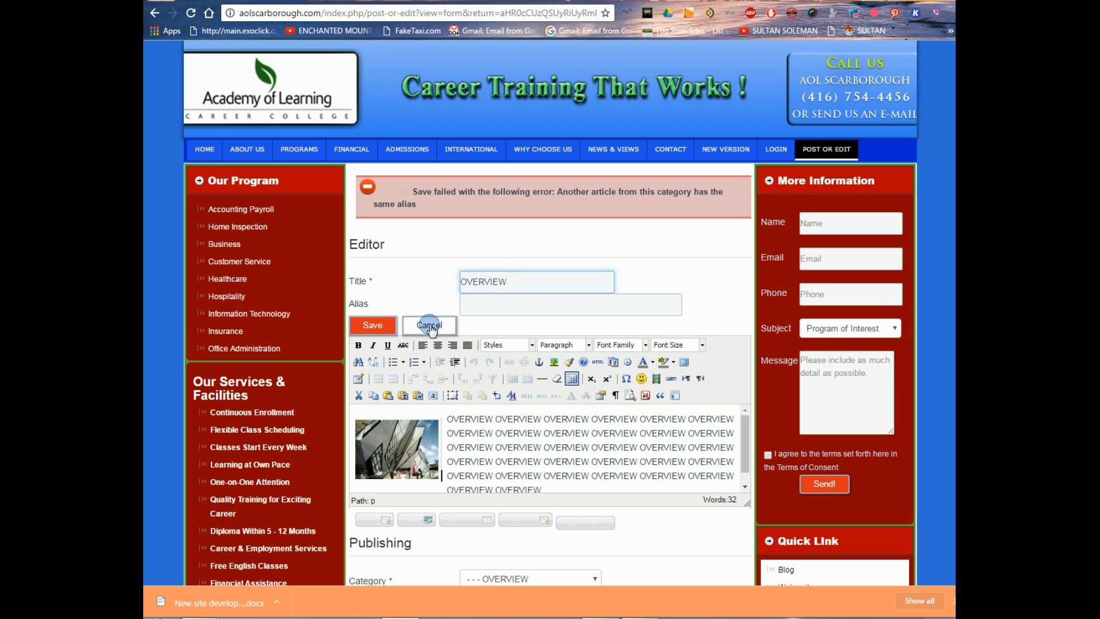
Step: Enter over as the article's alias and save the article again
{"action": "left_click", "coordinate": [558, 314]}
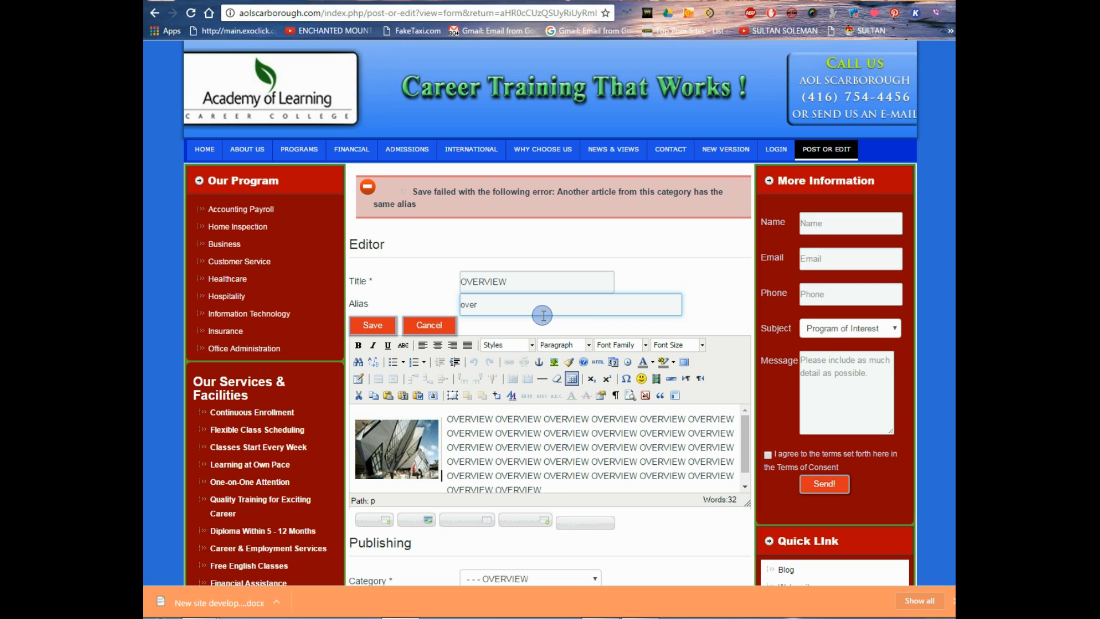
{"action": "left_click", "coordinate": [373, 325]}
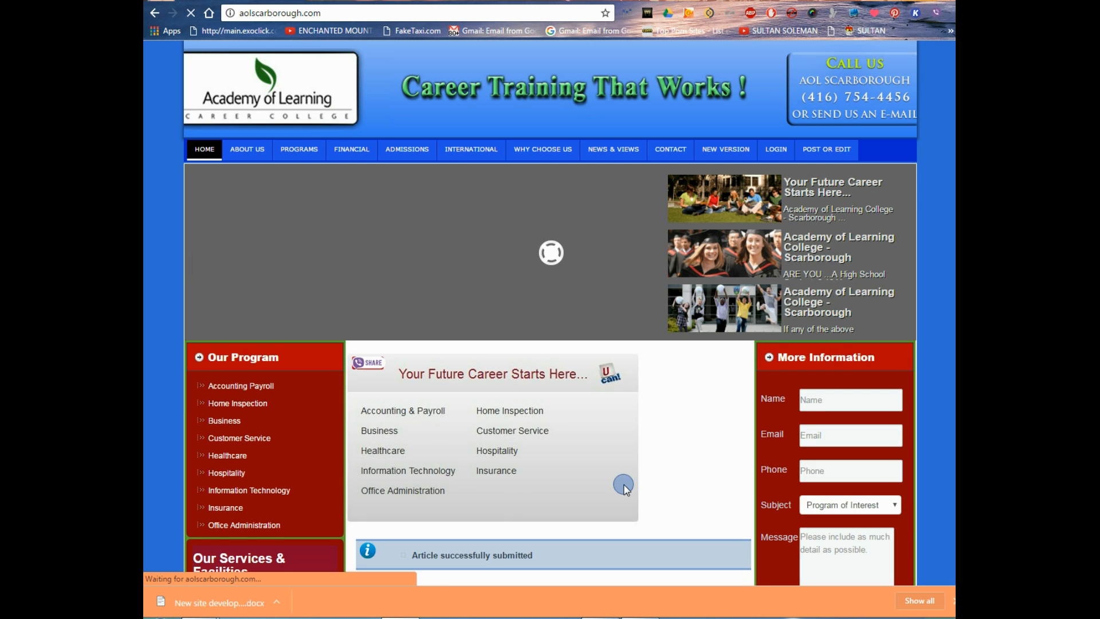
Step: Open the Admissions Overview page and examine how the new article's image and text are laid out
{"action": "scroll", "coordinate": [623, 485], "scroll_direction": "down", "scroll_amount": 2}
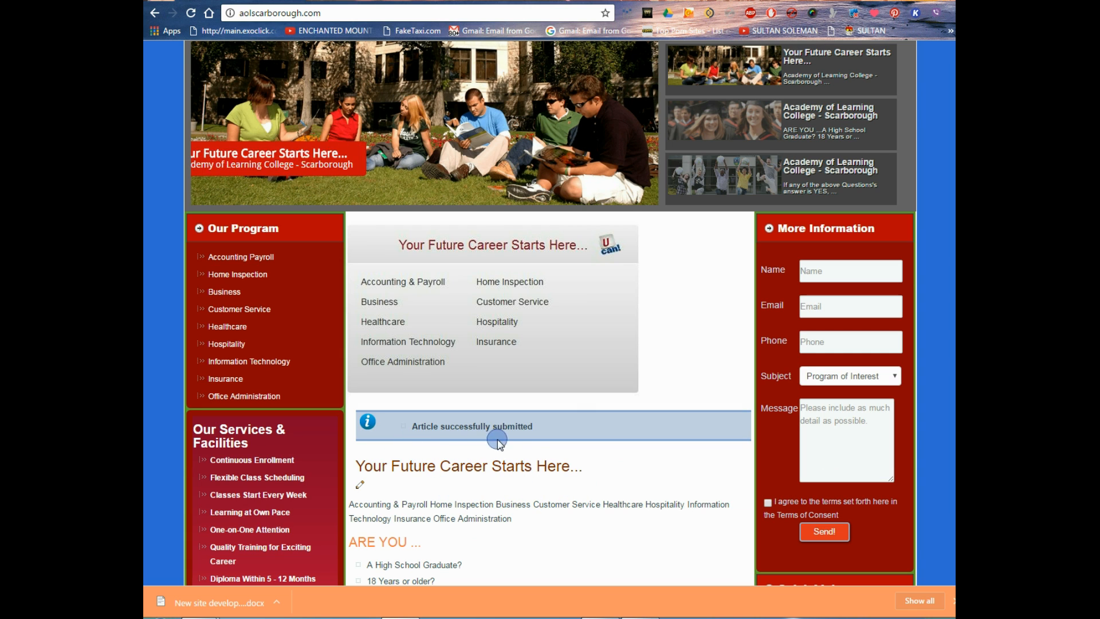
{"action": "scroll", "coordinate": [552, 449], "scroll_direction": "up", "scroll_amount": 2}
{"action": "left_click", "coordinate": [403, 182]}
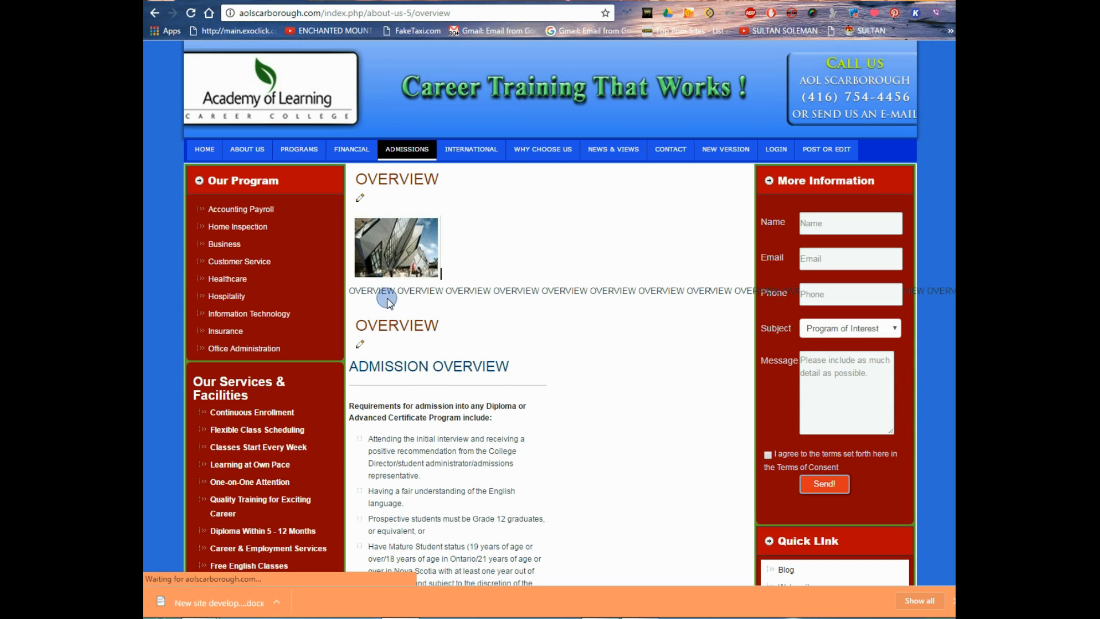
{"action": "left_click_drag", "start_coordinate": [475, 294], "coordinate": [588, 335]}
{"action": "left_click", "coordinate": [589, 335]}
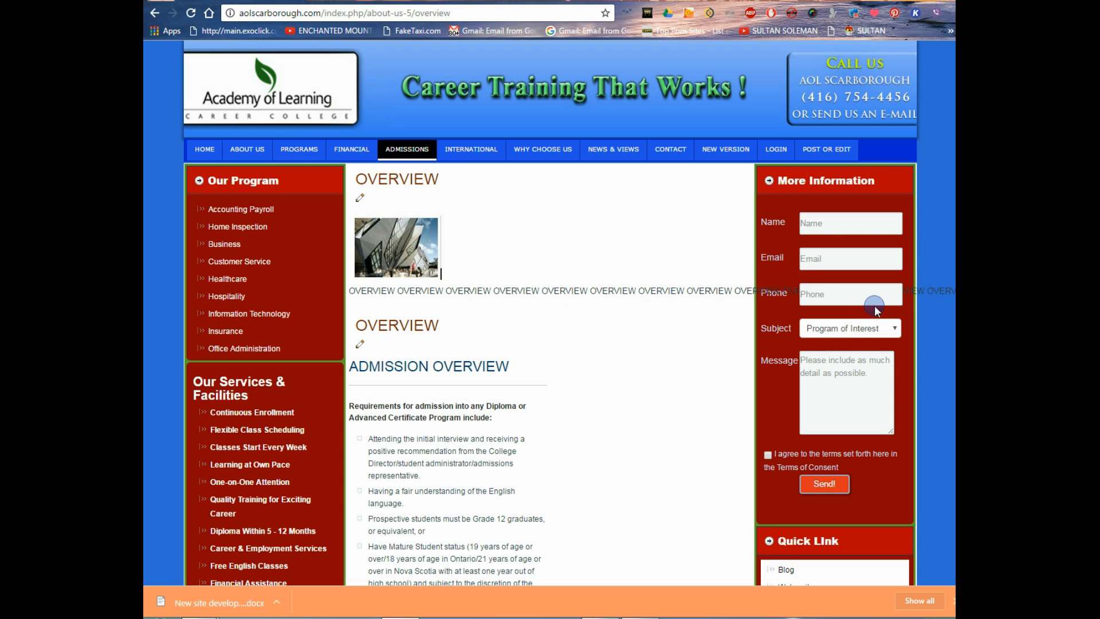
{"action": "left_click_drag", "start_coordinate": [939, 291], "coordinate": [954, 290]}
{"action": "scroll", "coordinate": [533, 366], "scroll_direction": "down", "scroll_amount": 1}
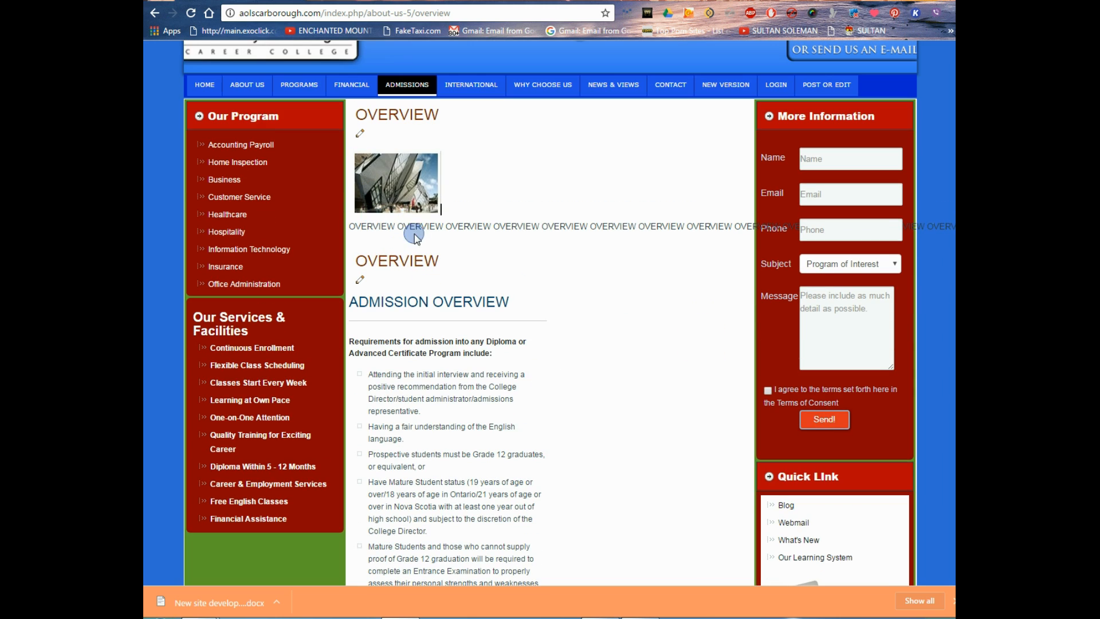
{"action": "scroll", "coordinate": [611, 312], "scroll_direction": "up", "scroll_amount": 1}
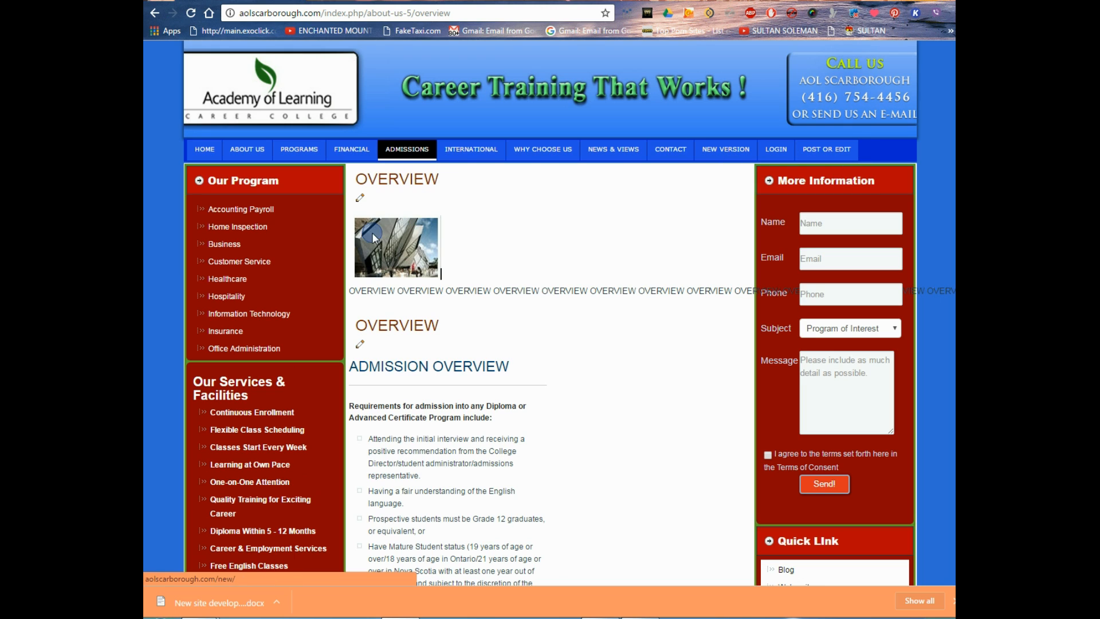
Step: Open the upper OVERVIEW article for editing and colour most of the first four lines of its body text red
{"action": "left_click", "coordinate": [363, 198]}
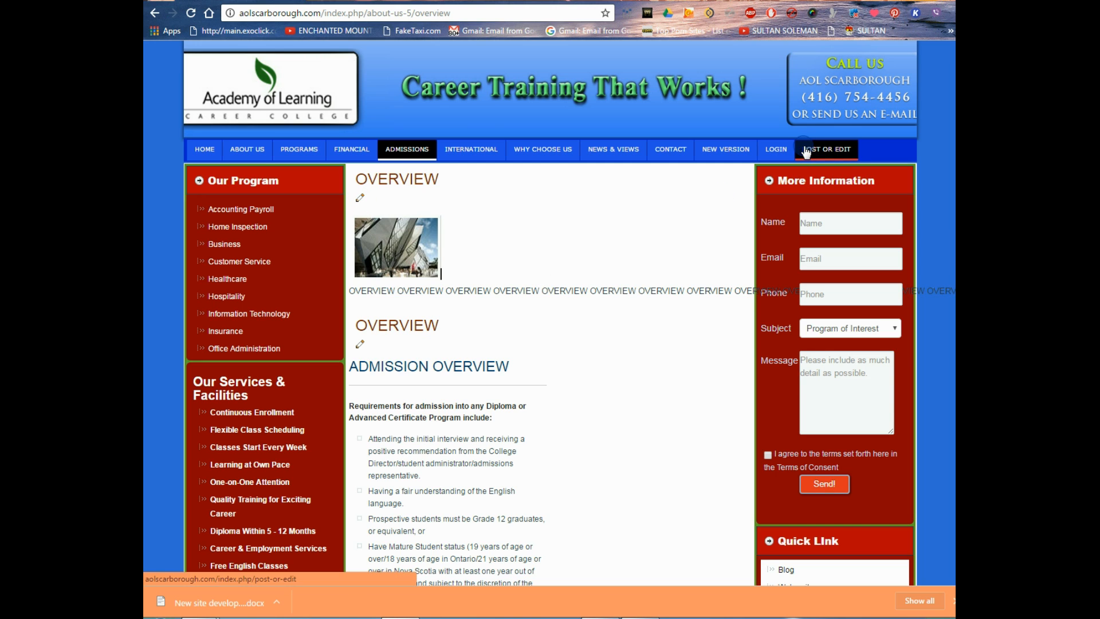
{"action": "left_click", "coordinate": [359, 199]}
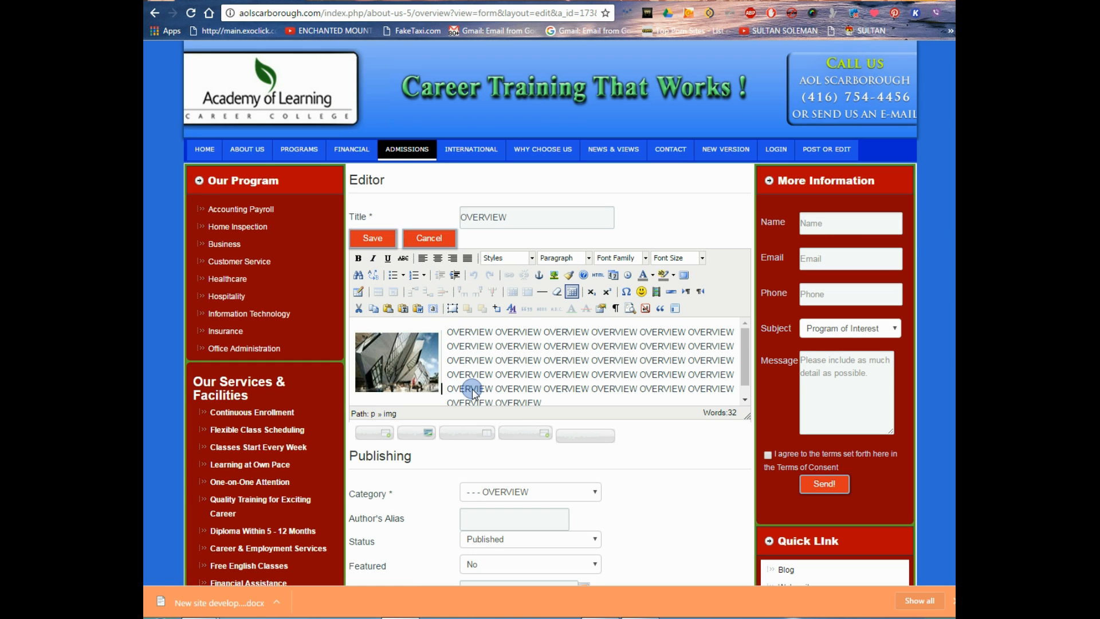
{"action": "left_click_drag", "start_coordinate": [454, 348], "coordinate": [581, 361]}
{"action": "left_click", "coordinate": [523, 368]}
{"action": "left_click_drag", "start_coordinate": [471, 332], "coordinate": [596, 375]}
{"action": "left_click", "coordinate": [653, 274]}
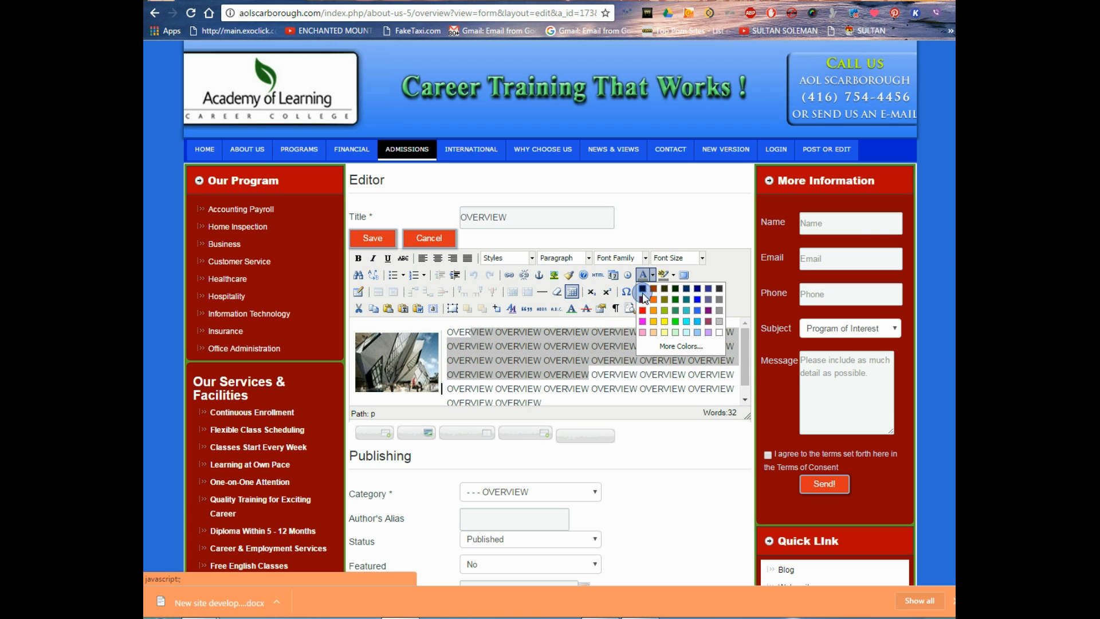
{"action": "left_click", "coordinate": [653, 321]}
{"action": "left_click", "coordinate": [617, 383]}
Step: Make part of the red text in the first three lines bold, italic and underlined
{"action": "left_click_drag", "start_coordinate": [581, 332], "coordinate": [629, 361]}
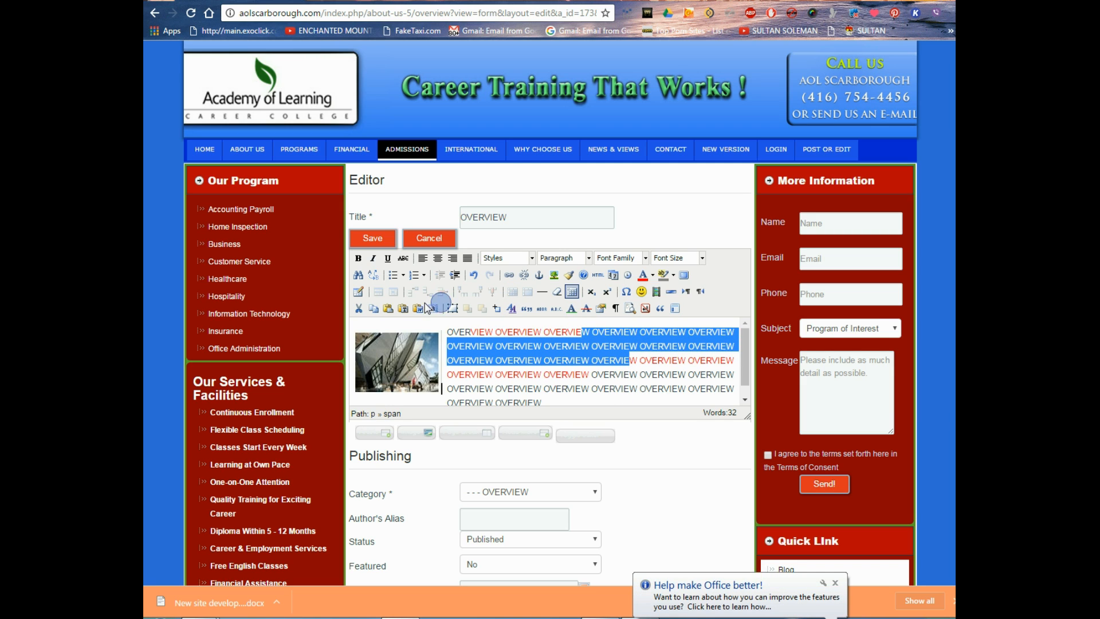
{"action": "left_click", "coordinate": [358, 257]}
{"action": "left_click", "coordinate": [373, 258]}
{"action": "left_click", "coordinate": [387, 258]}
{"action": "left_click", "coordinate": [583, 377]}
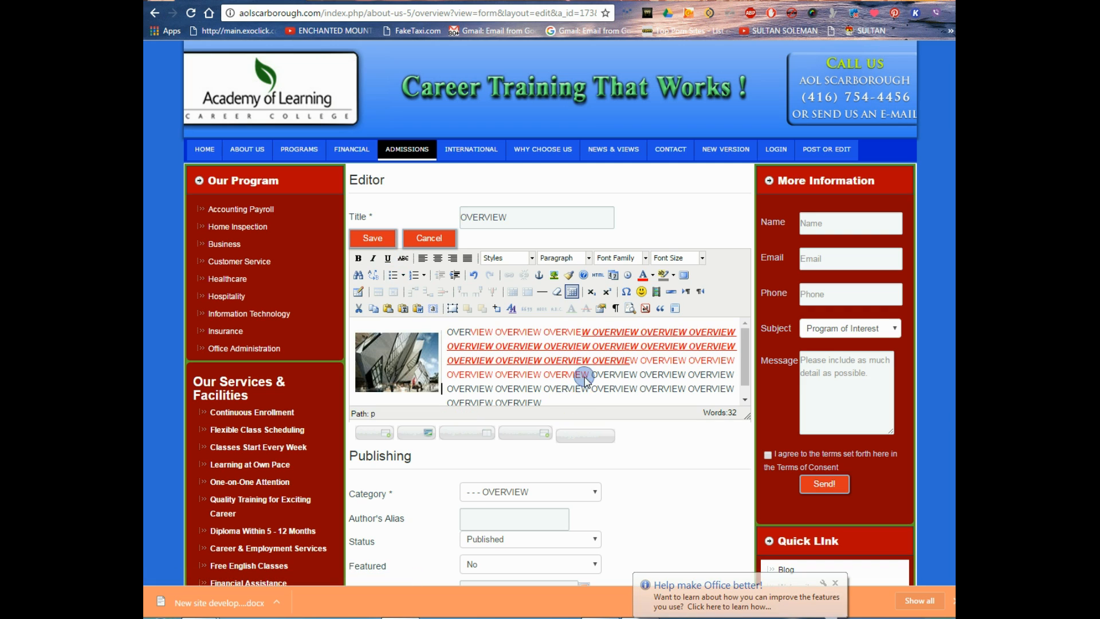
{"action": "scroll", "coordinate": [583, 378], "scroll_direction": "down", "scroll_amount": 1}
{"action": "scroll", "coordinate": [561, 384], "scroll_direction": "up", "scroll_amount": 1}
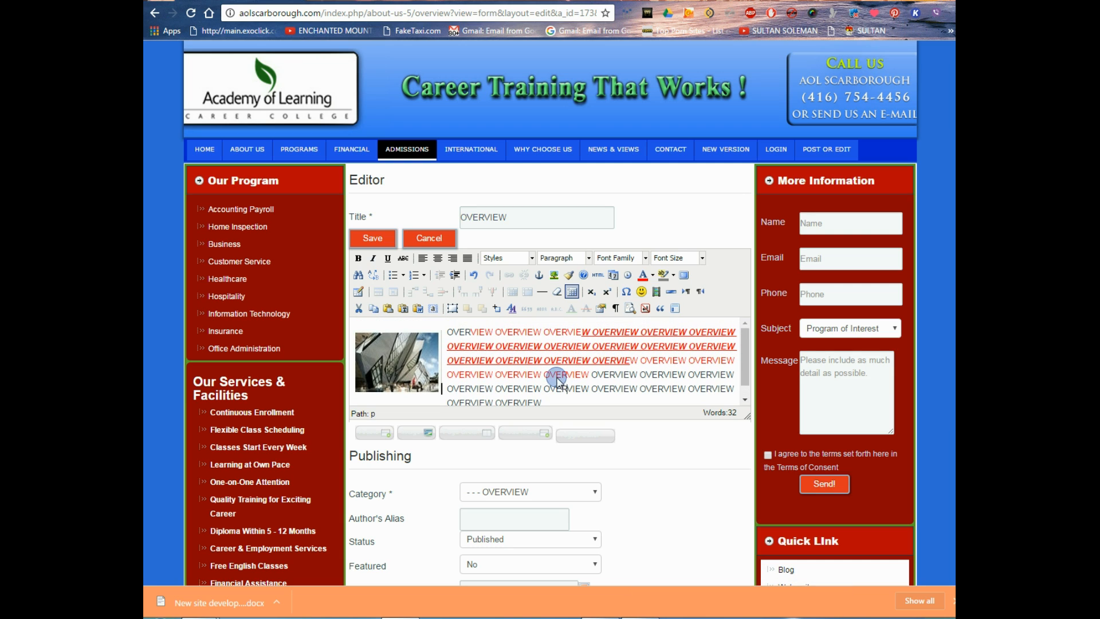
Step: Break the body text after the first OVERVIEW and add the word GOOGLE on a line of its own
{"action": "left_click", "coordinate": [494, 335]}
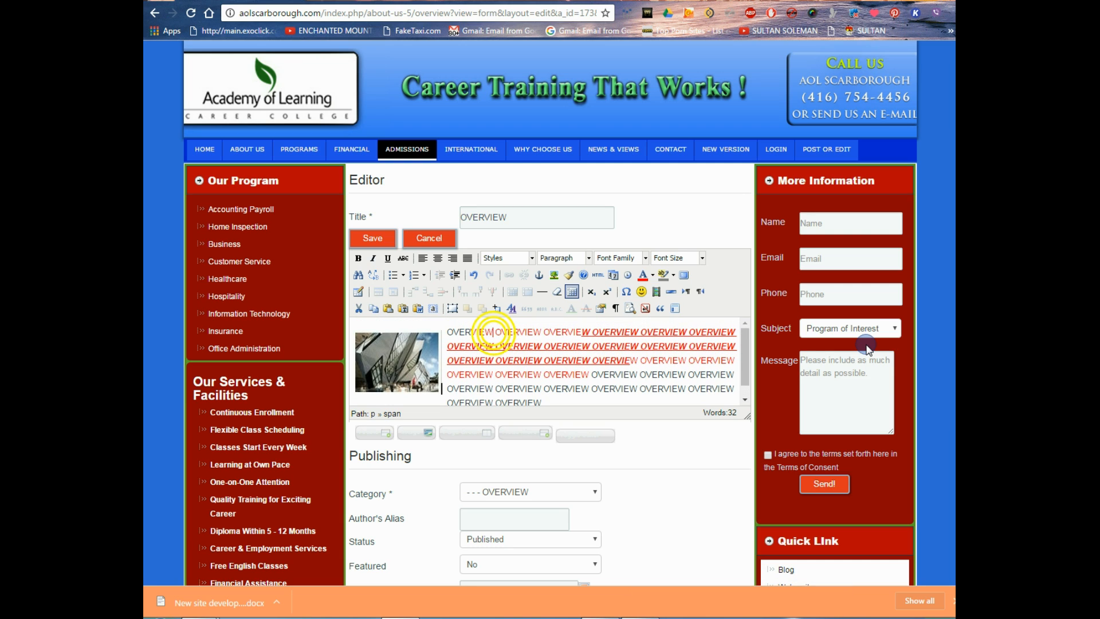
{"action": "key", "text": "Return"}
{"action": "key", "text": "Return"}
{"action": "key", "text": "Return"}
{"action": "key", "text": "Return"}
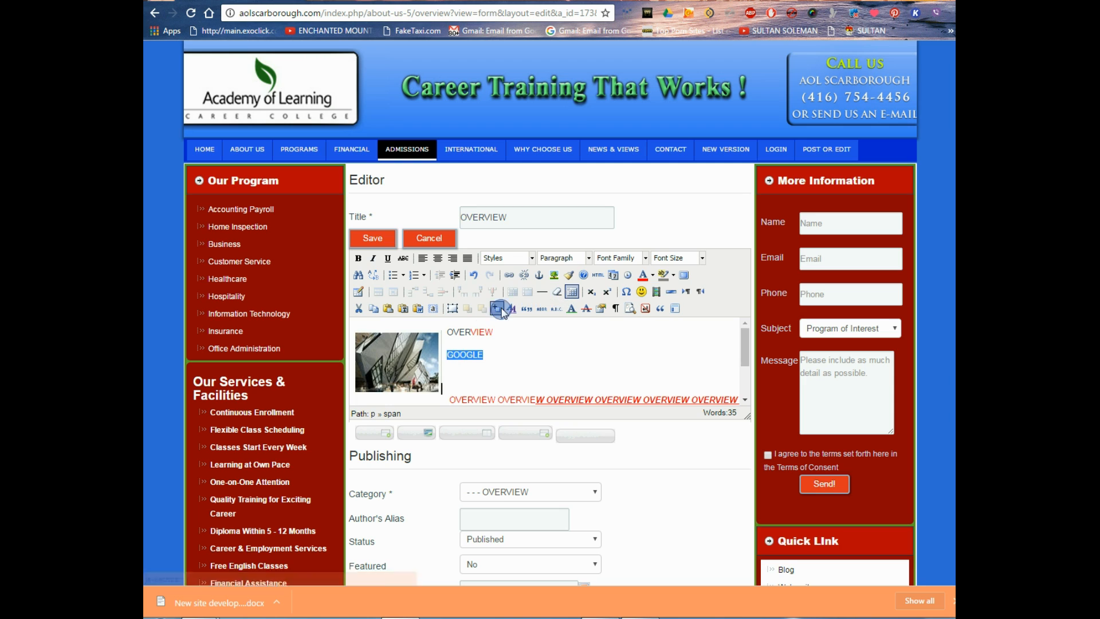
Step: Start a link on the selected word GOOGLE, and copy the address of google.com from a new browser tab
{"action": "left_click", "coordinate": [510, 277]}
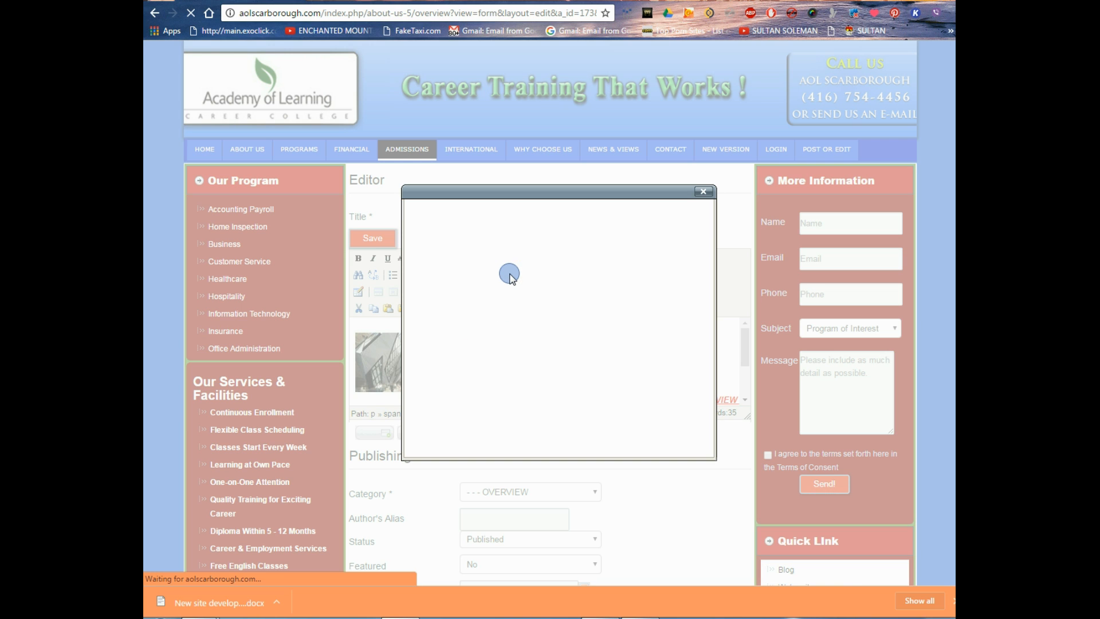
{"action": "key", "text": "ctrl+t"}
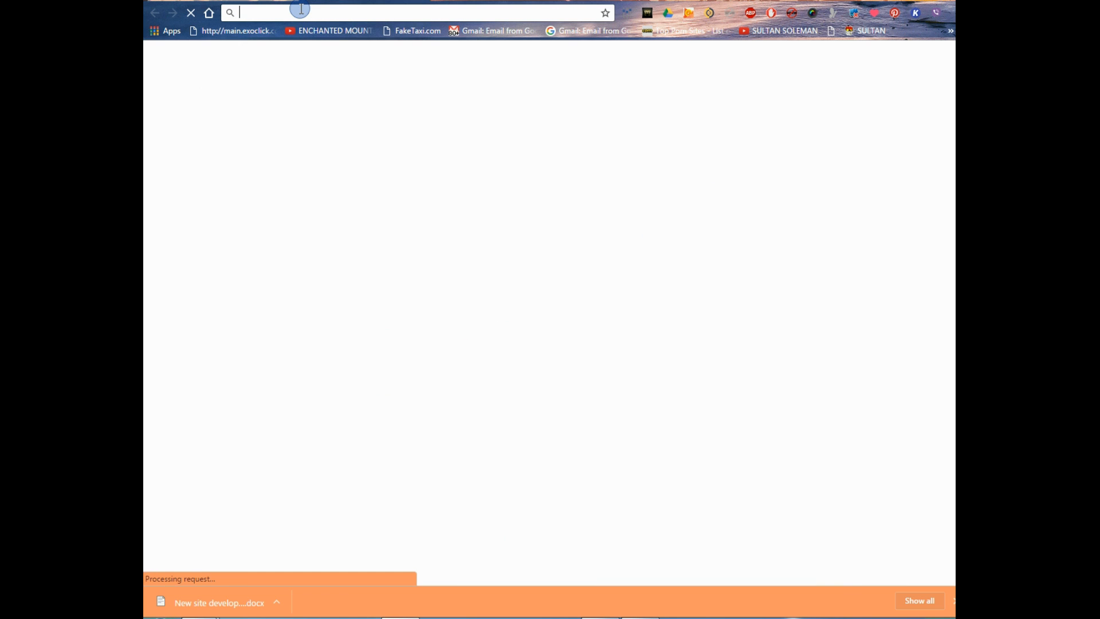
{"action": "type", "text": "g"}
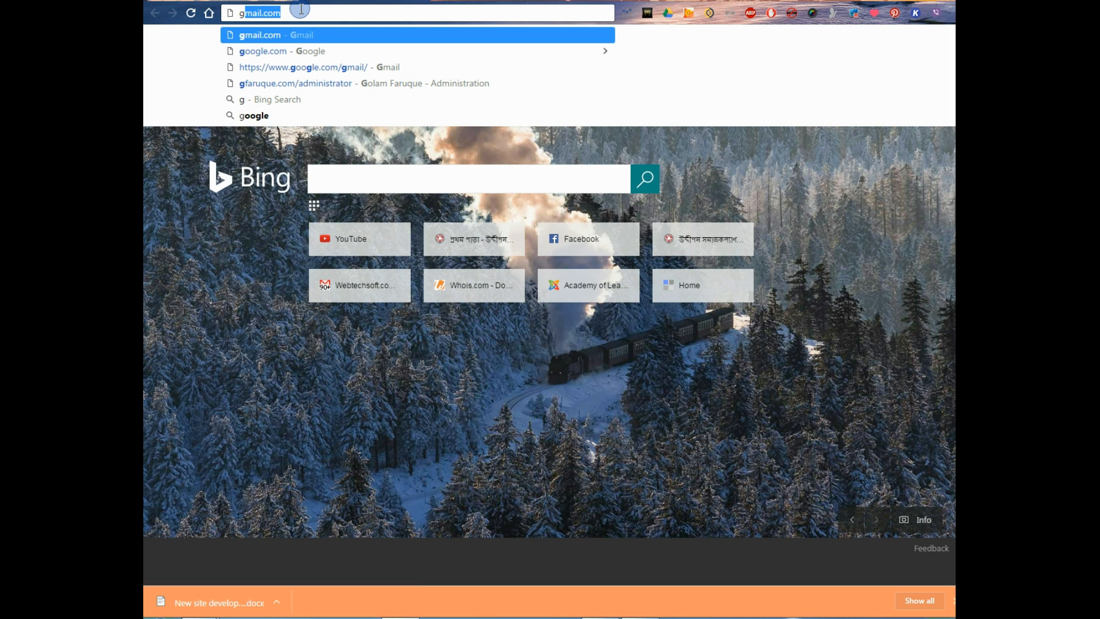
{"action": "type", "text": "o"}
{"action": "key", "text": "Return"}
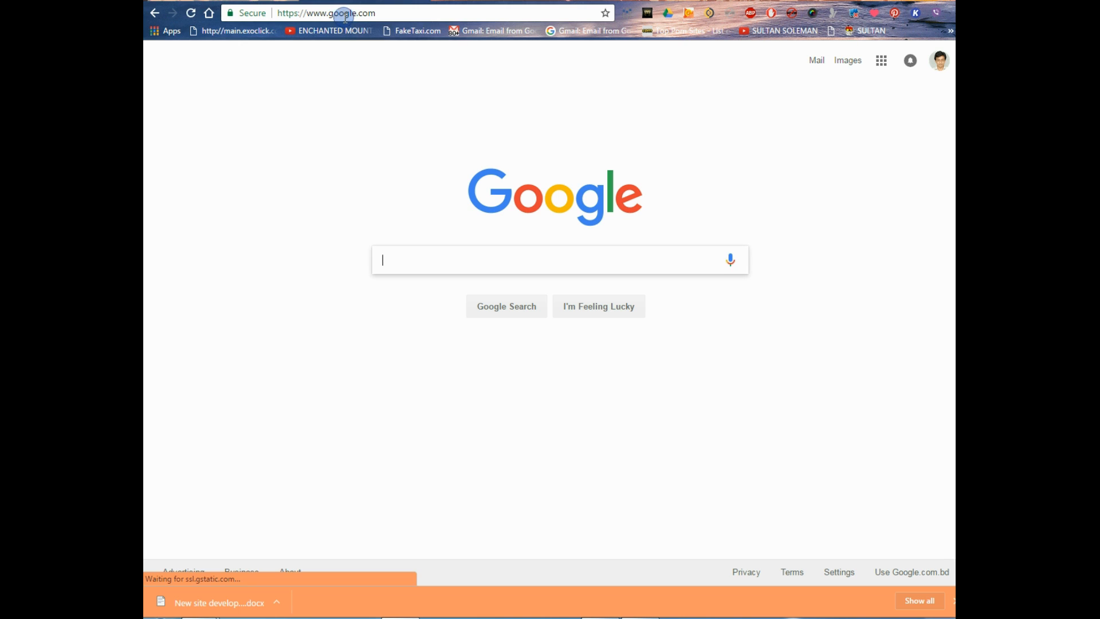
{"action": "left_click", "coordinate": [339, 13]}
{"action": "right_click", "coordinate": [344, 17]}
{"action": "left_click", "coordinate": [368, 63]}
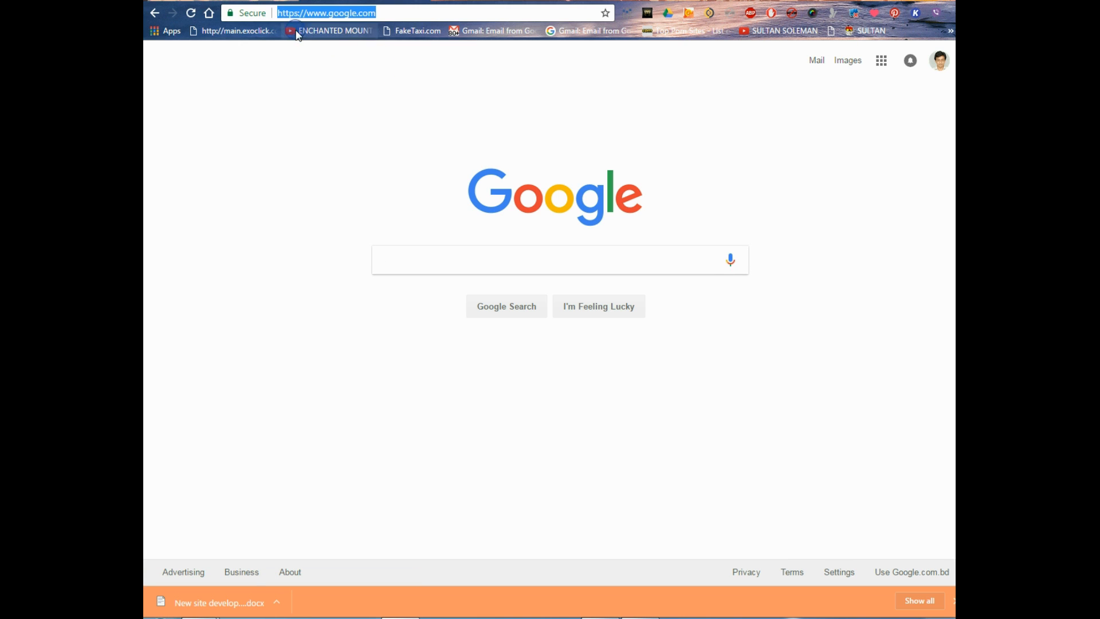
{"action": "key", "text": "ctrl+Tab"}
{"action": "left_click", "coordinate": [484, 235]}
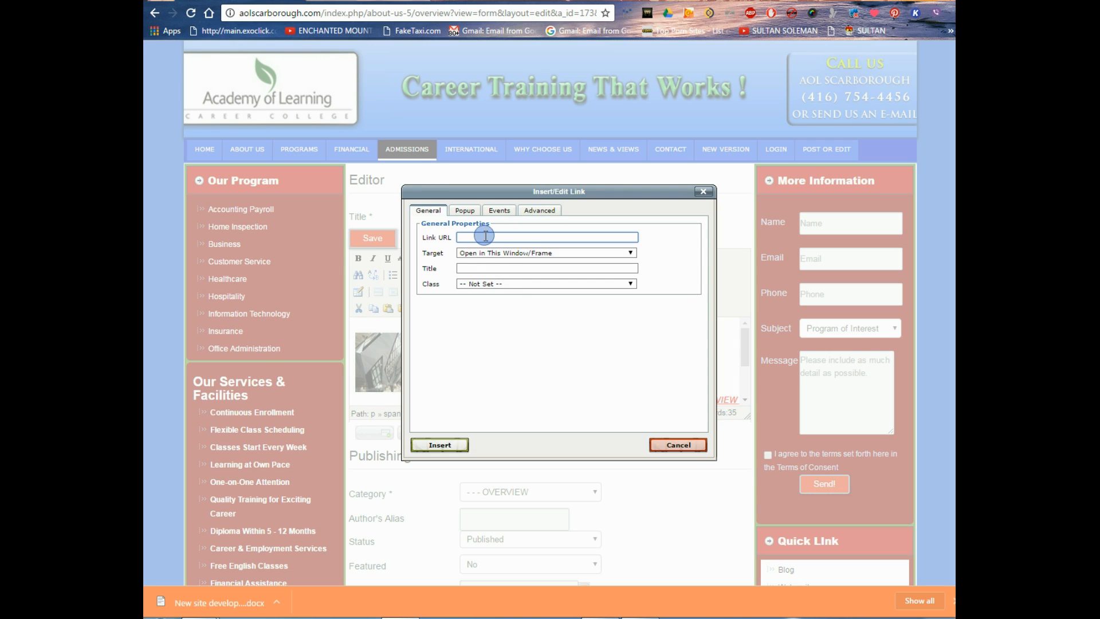
{"action": "right_click", "coordinate": [484, 236]}
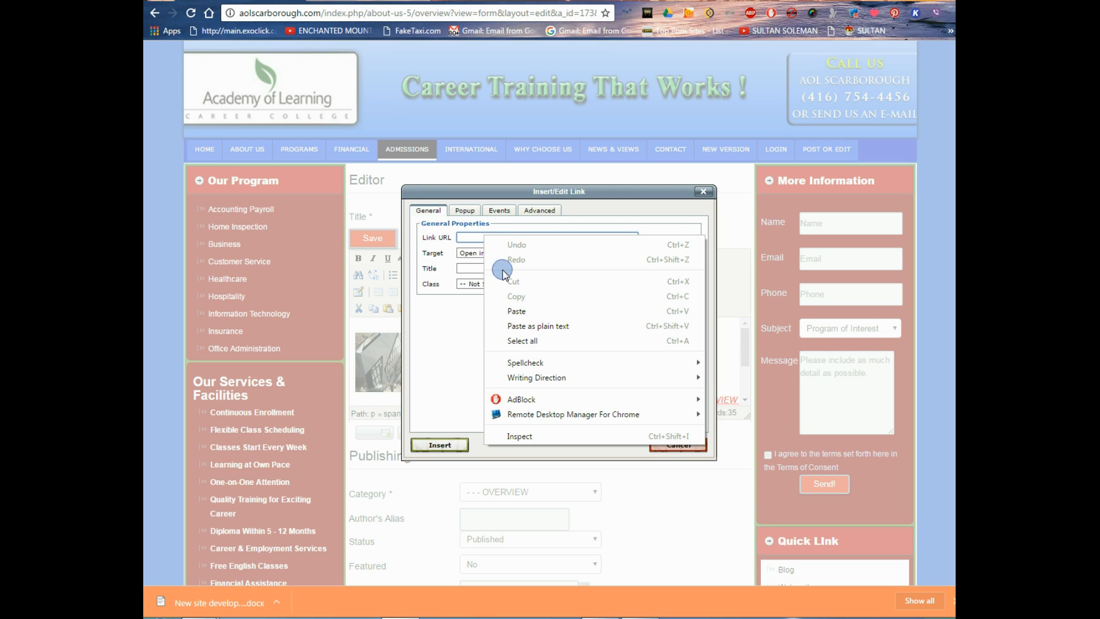
{"action": "left_click", "coordinate": [532, 312]}
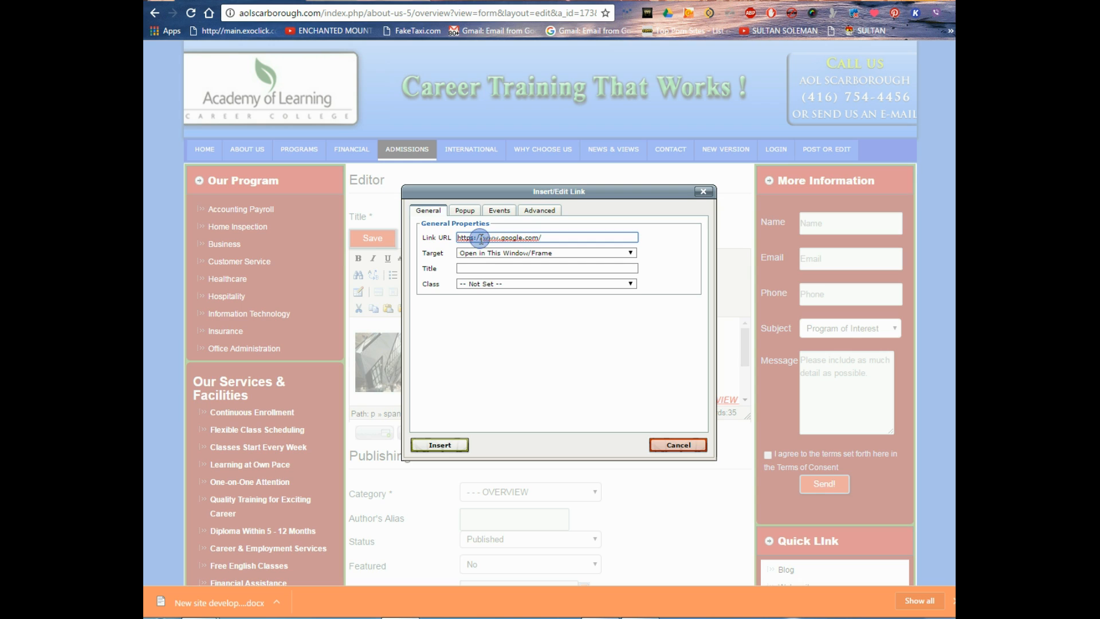
{"action": "triple_click", "coordinate": [459, 238]}
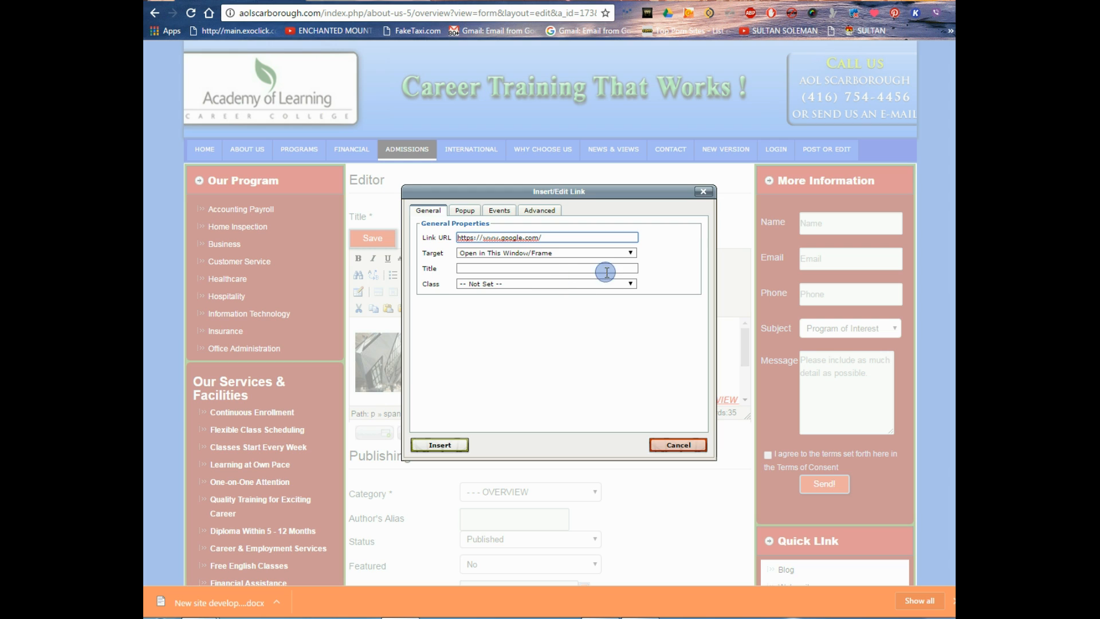
{"action": "left_click", "coordinate": [629, 252]}
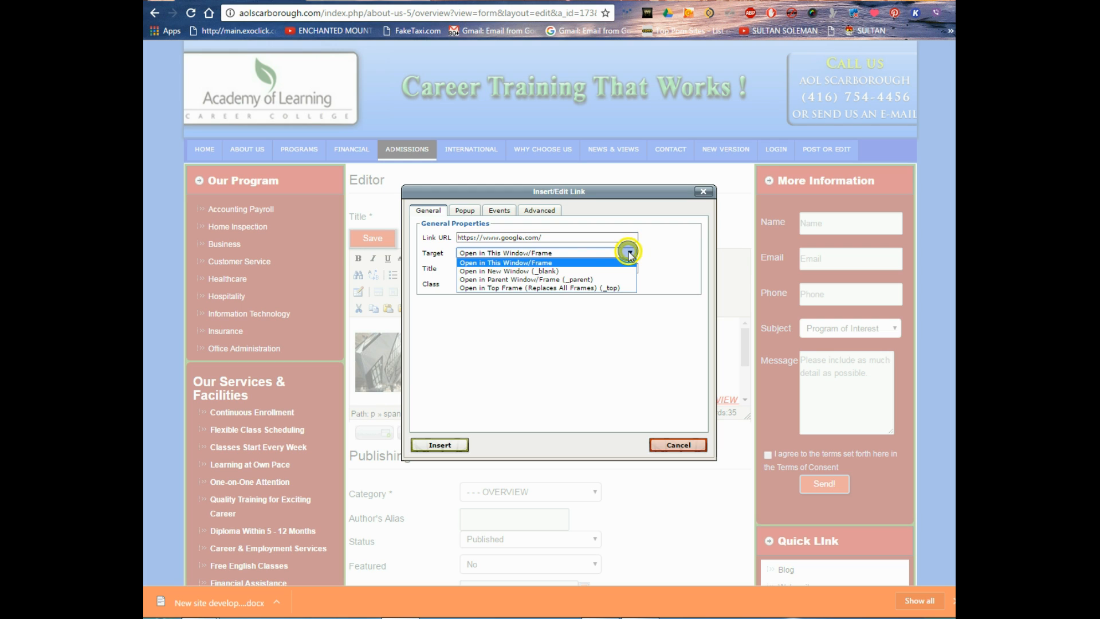
{"action": "left_click", "coordinate": [555, 274]}
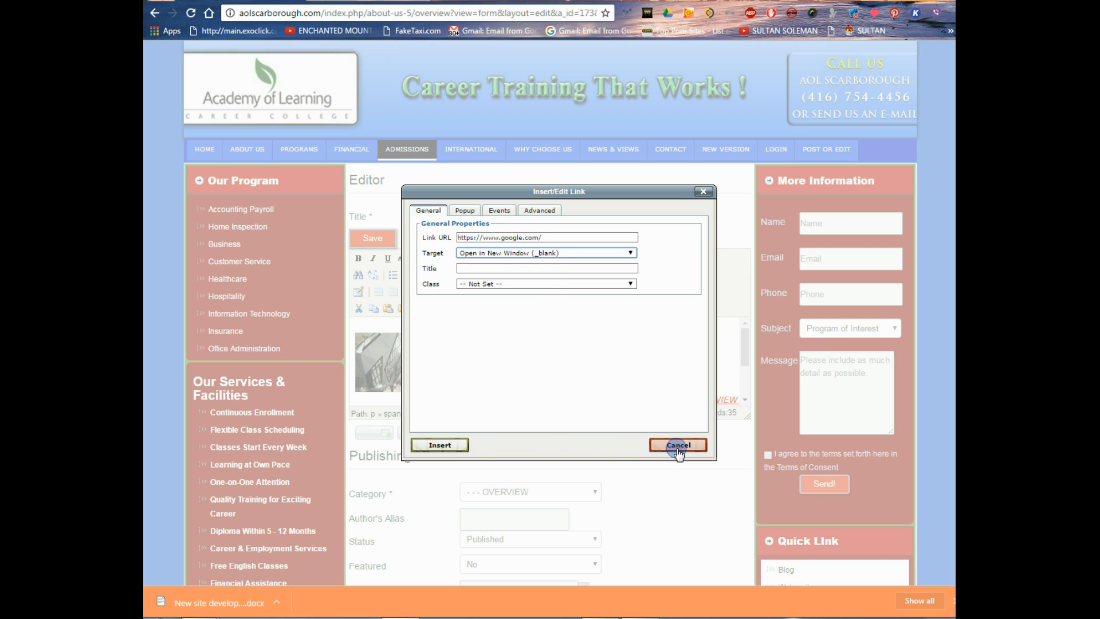
{"action": "left_click", "coordinate": [438, 446]}
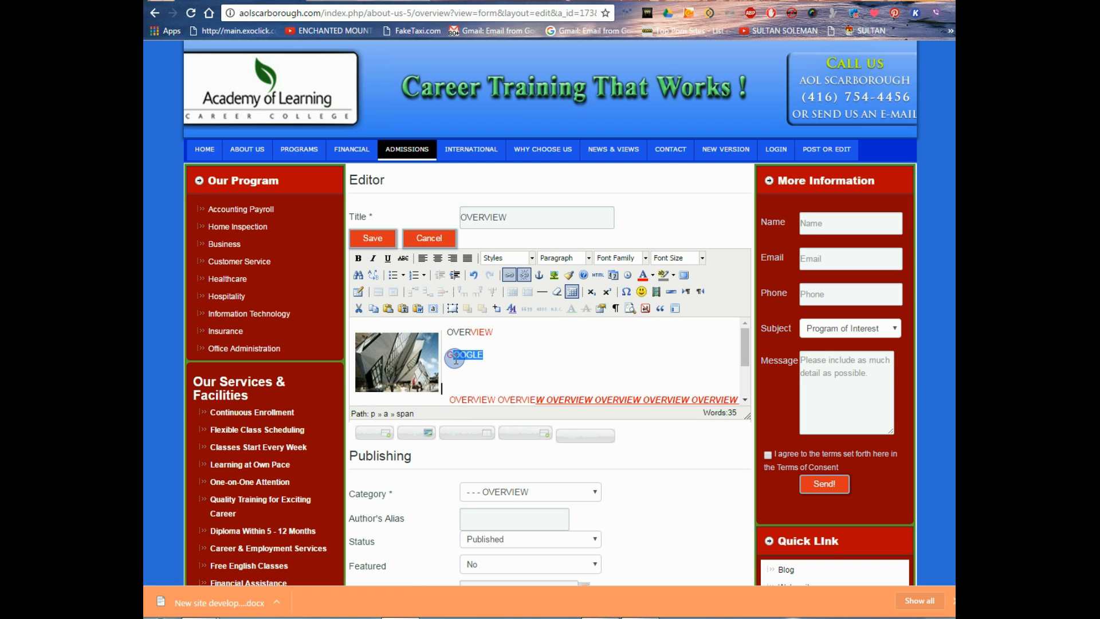
Step: Make the linked word GOOGLE bold, italic and underlined at font size 5 (18pt)
{"action": "left_click", "coordinate": [358, 258]}
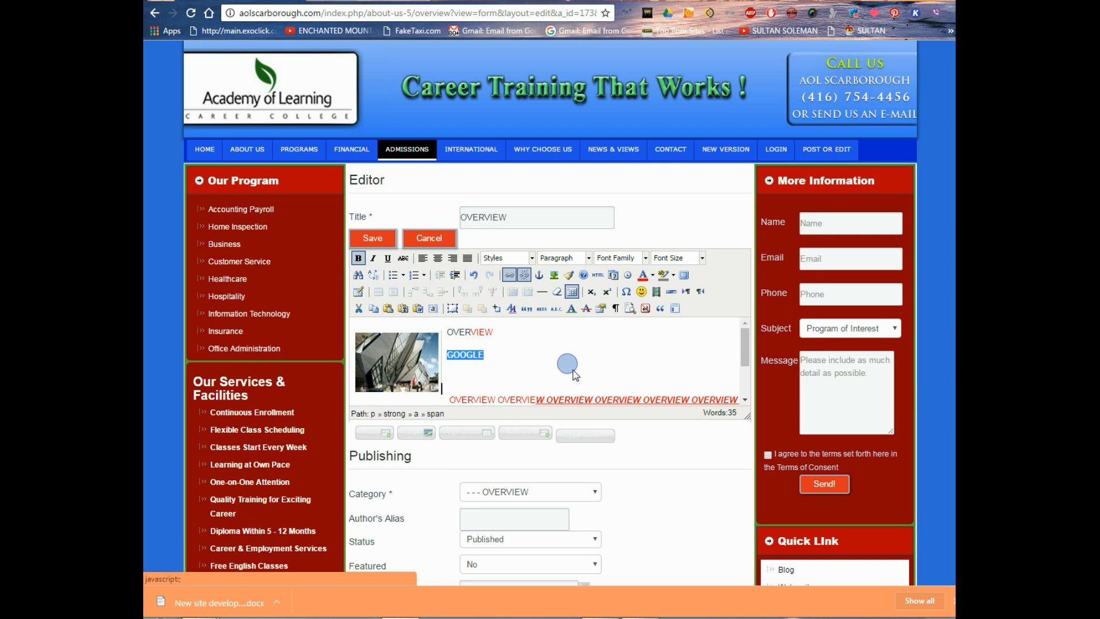
{"action": "left_click", "coordinate": [375, 259]}
{"action": "left_click", "coordinate": [388, 258]}
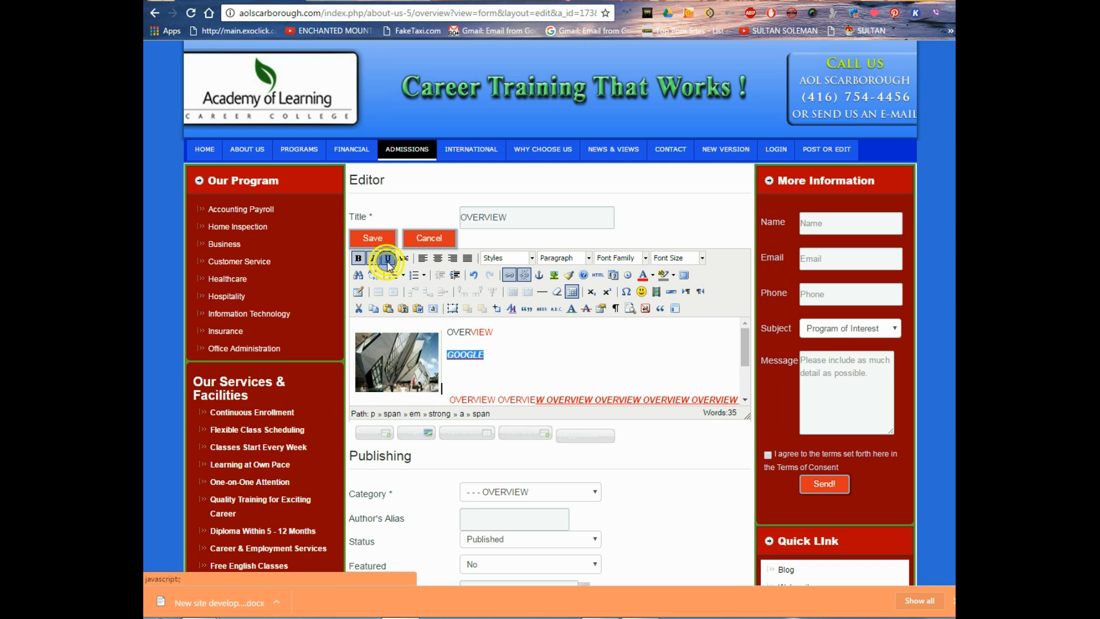
{"action": "left_click", "coordinate": [687, 257]}
{"action": "left_click", "coordinate": [687, 346]}
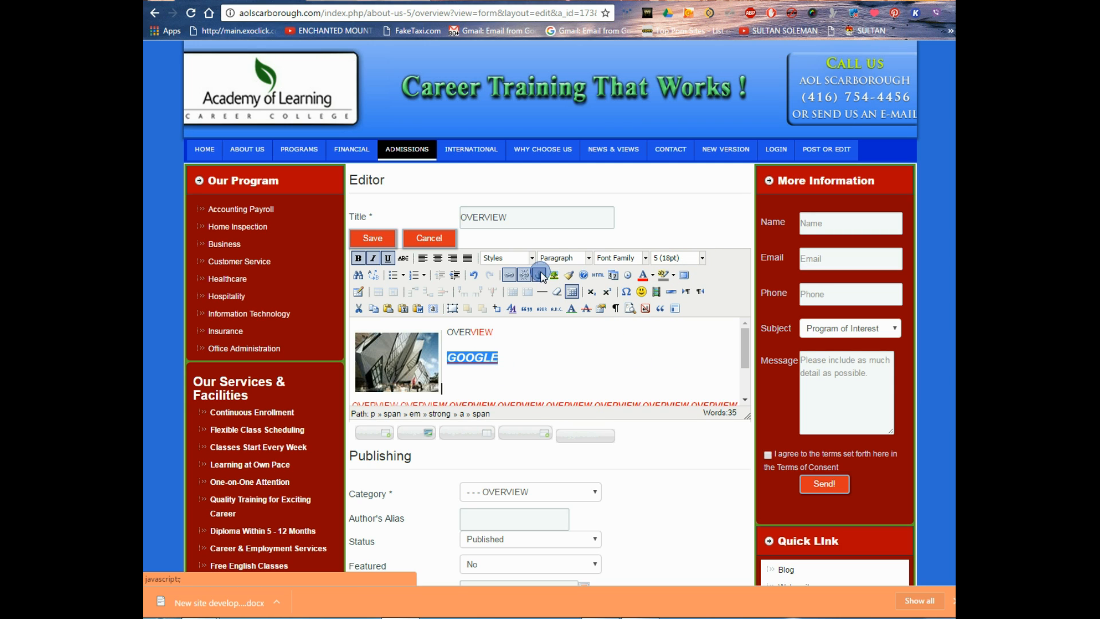
Step: Set the linked word GOOGLE in the Arial Black font at size 7 (36pt)
{"action": "left_click", "coordinate": [533, 259]}
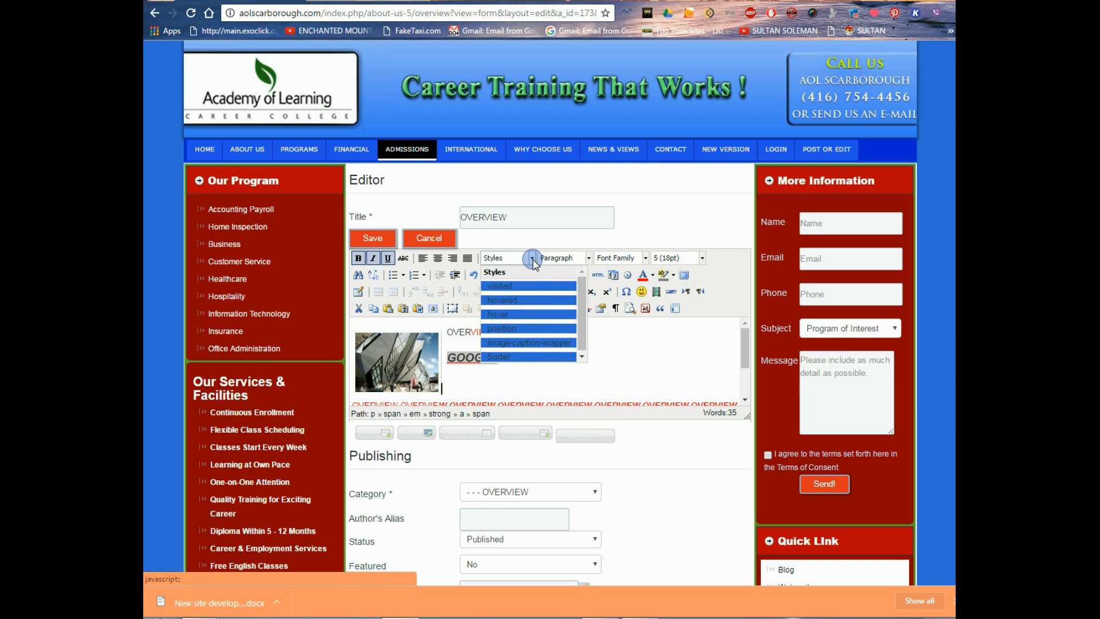
{"action": "left_click", "coordinate": [627, 258]}
{"action": "left_click", "coordinate": [627, 256]}
{"action": "left_click", "coordinate": [629, 259]}
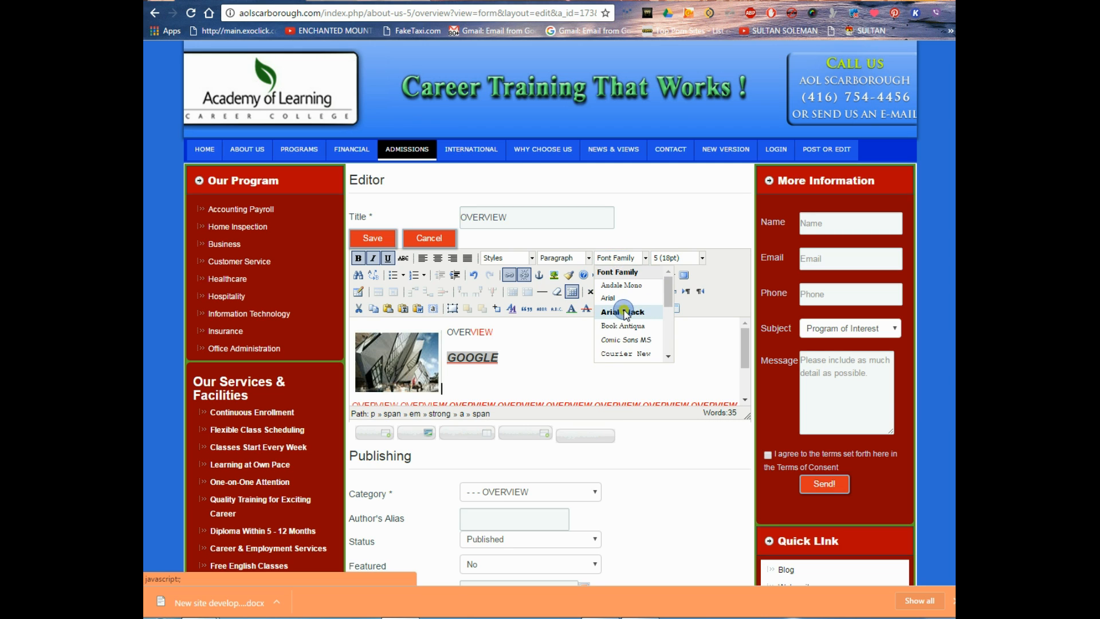
{"action": "left_click", "coordinate": [623, 312]}
{"action": "left_click", "coordinate": [701, 258]}
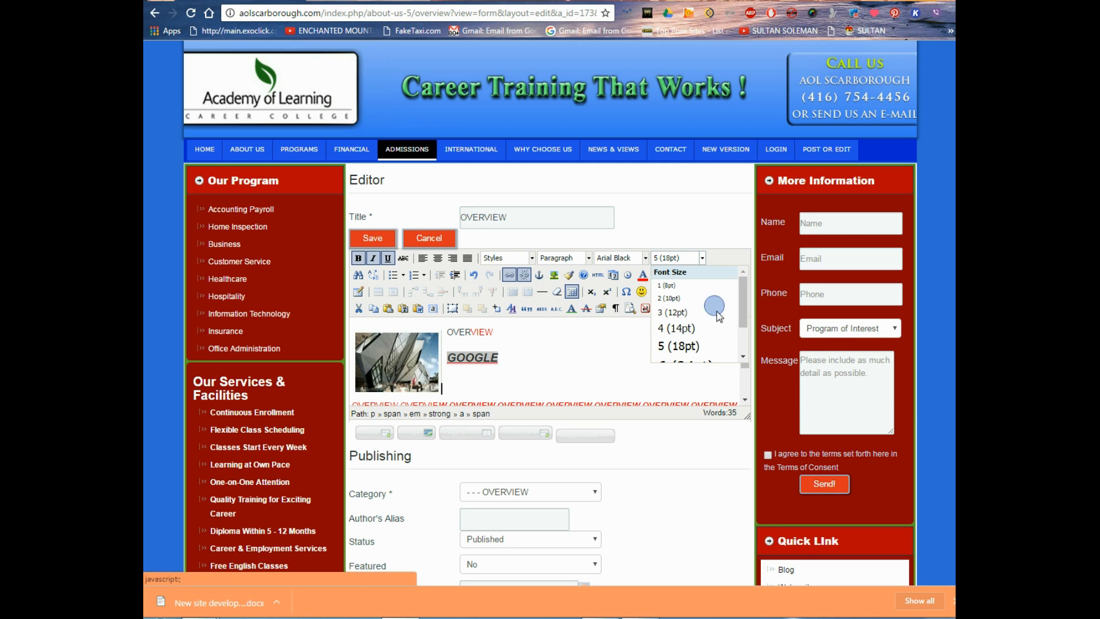
{"action": "scroll", "coordinate": [738, 309], "scroll_direction": "down", "scroll_amount": 2}
{"action": "left_click", "coordinate": [696, 346]}
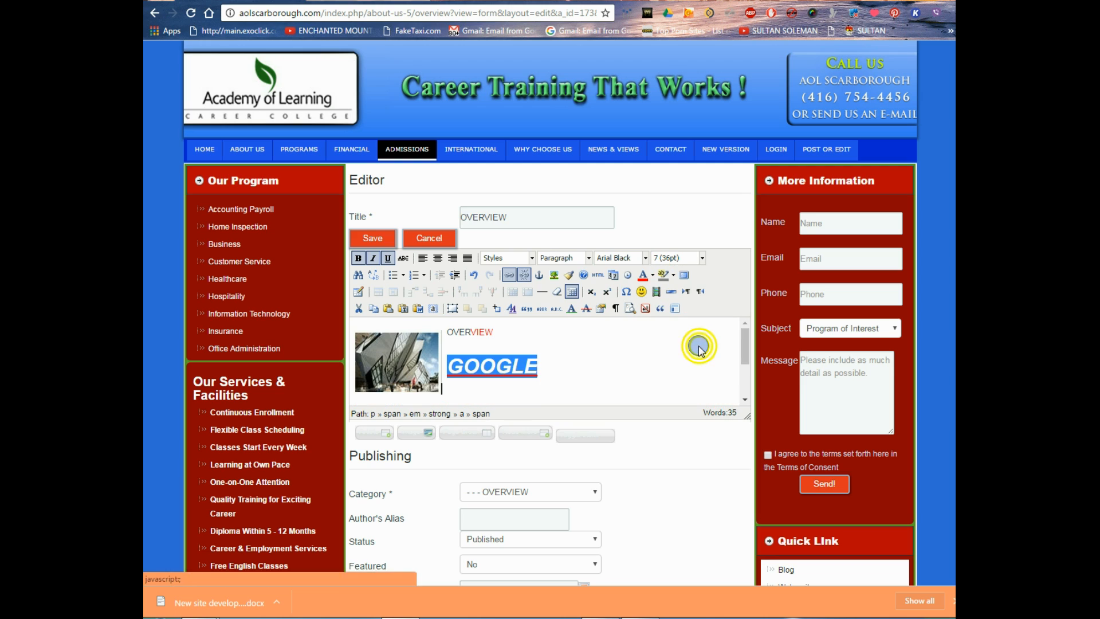
{"action": "left_click", "coordinate": [492, 395]}
{"action": "left_click_drag", "start_coordinate": [452, 367], "coordinate": [579, 374]}
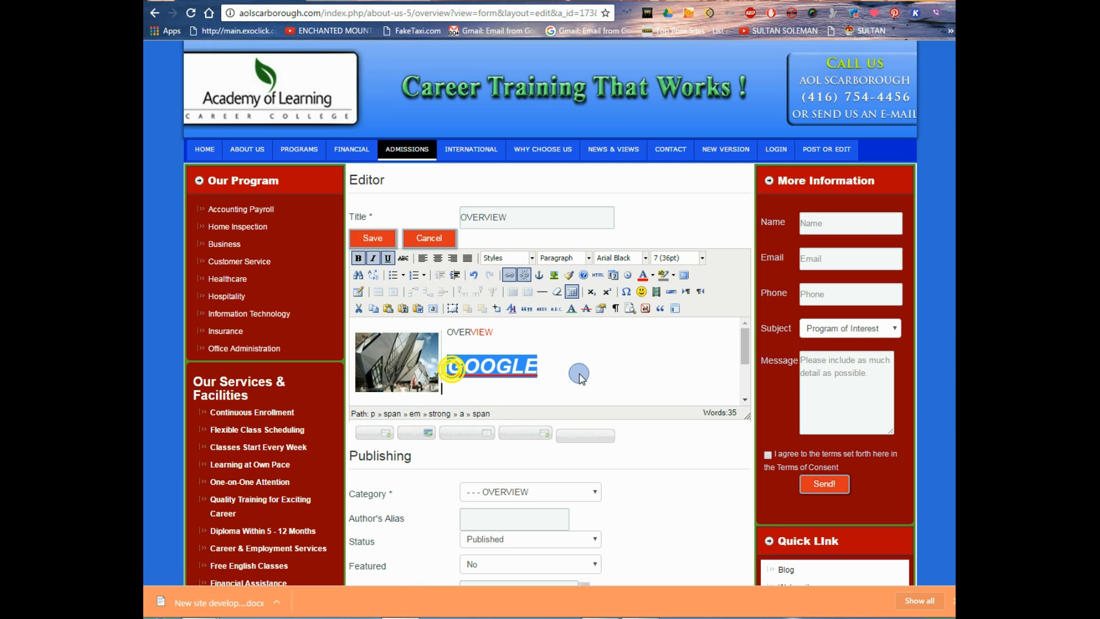
{"action": "left_click", "coordinate": [700, 259]}
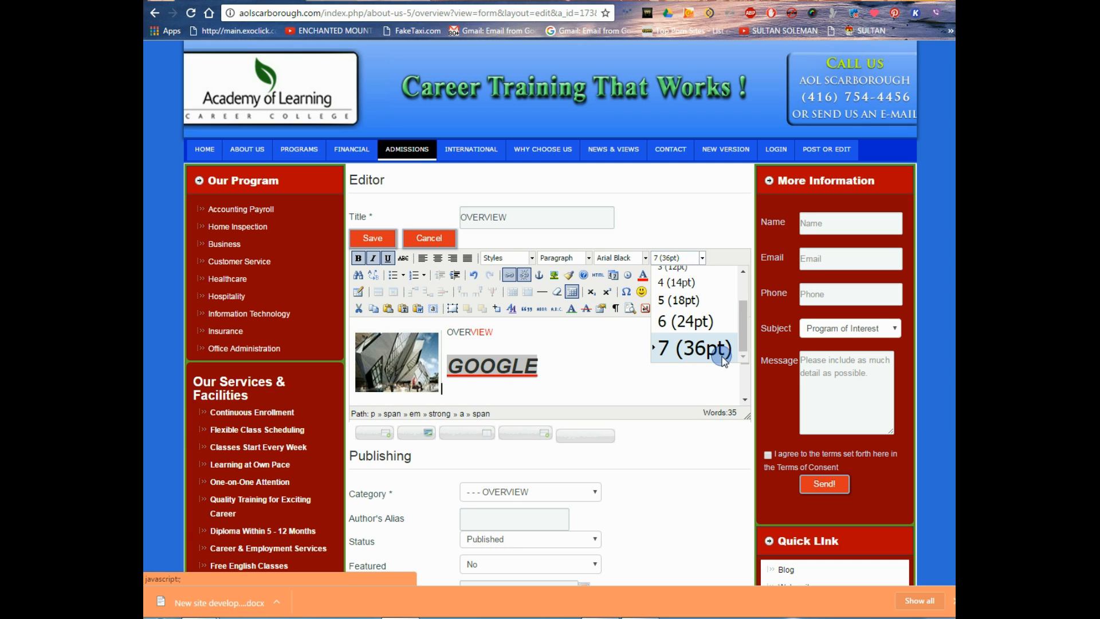
{"action": "left_click", "coordinate": [520, 376]}
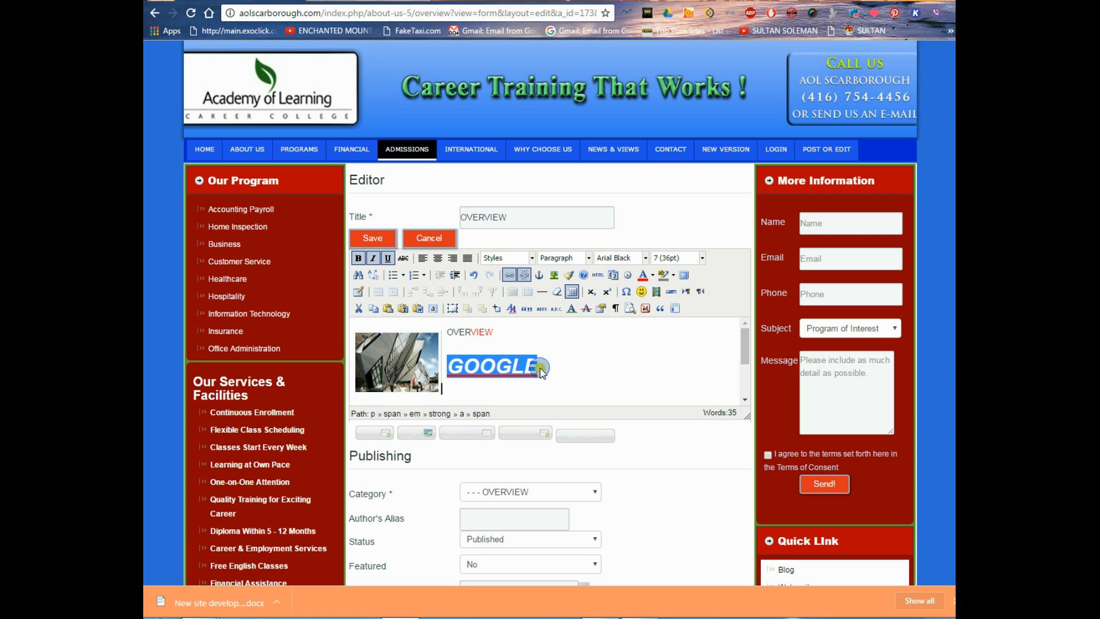
{"action": "left_click", "coordinate": [545, 368]}
{"action": "left_click_drag", "start_coordinate": [544, 369], "coordinate": [446, 366]}
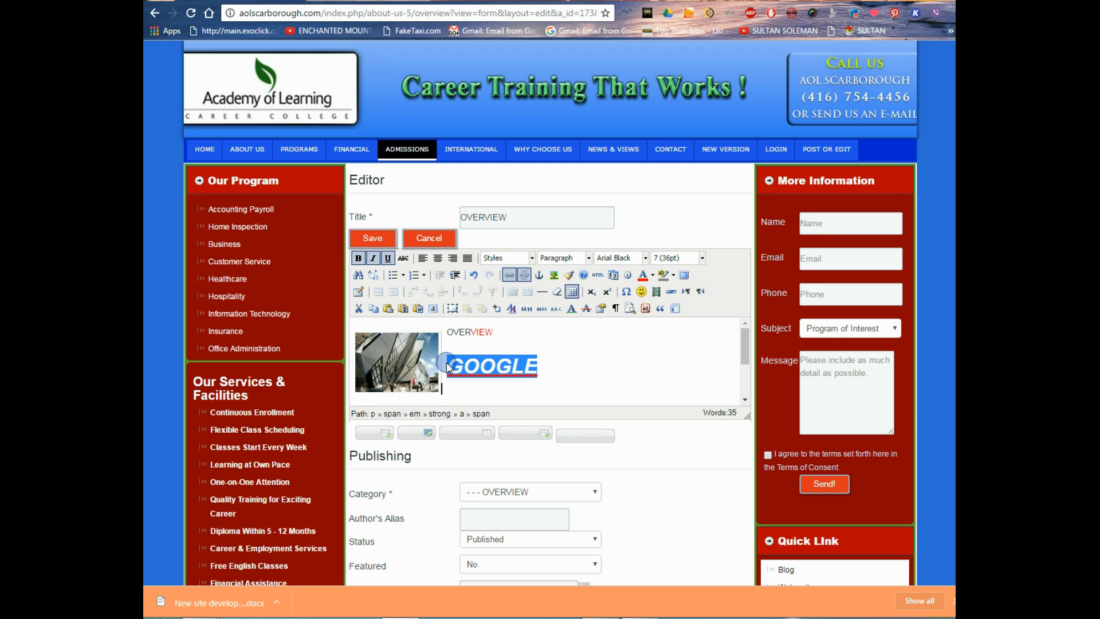
Step: Examine the article's HTML source, including the image and GOOGLE link markup, and return to the visual editor
{"action": "left_click", "coordinate": [580, 436]}
{"action": "left_click", "coordinate": [463, 335]}
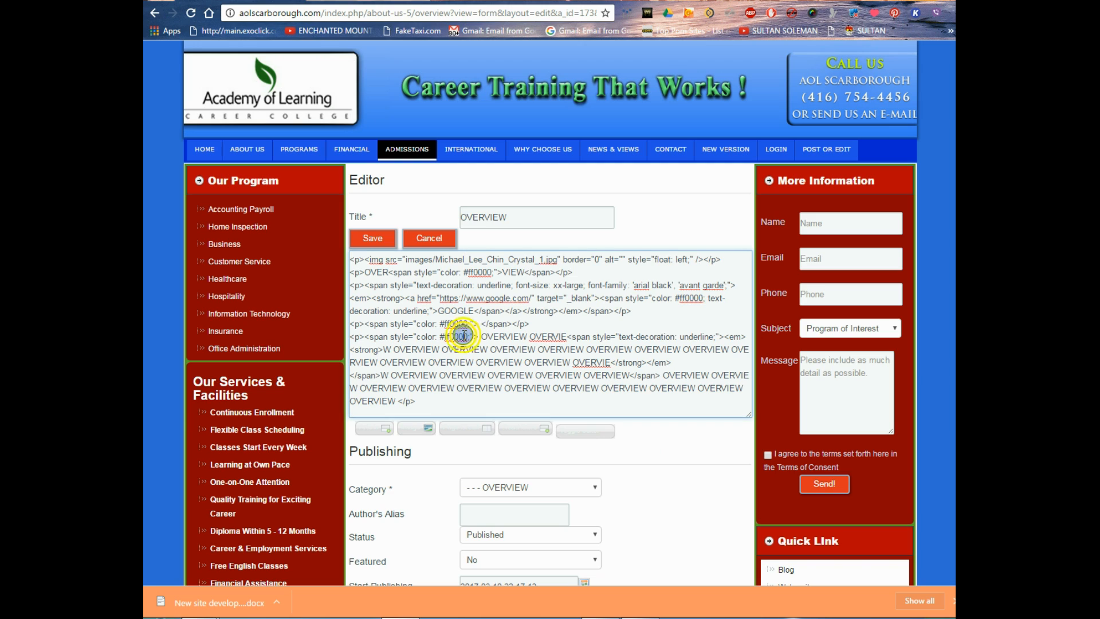
{"action": "left_click_drag", "start_coordinate": [457, 310], "coordinate": [478, 310]}
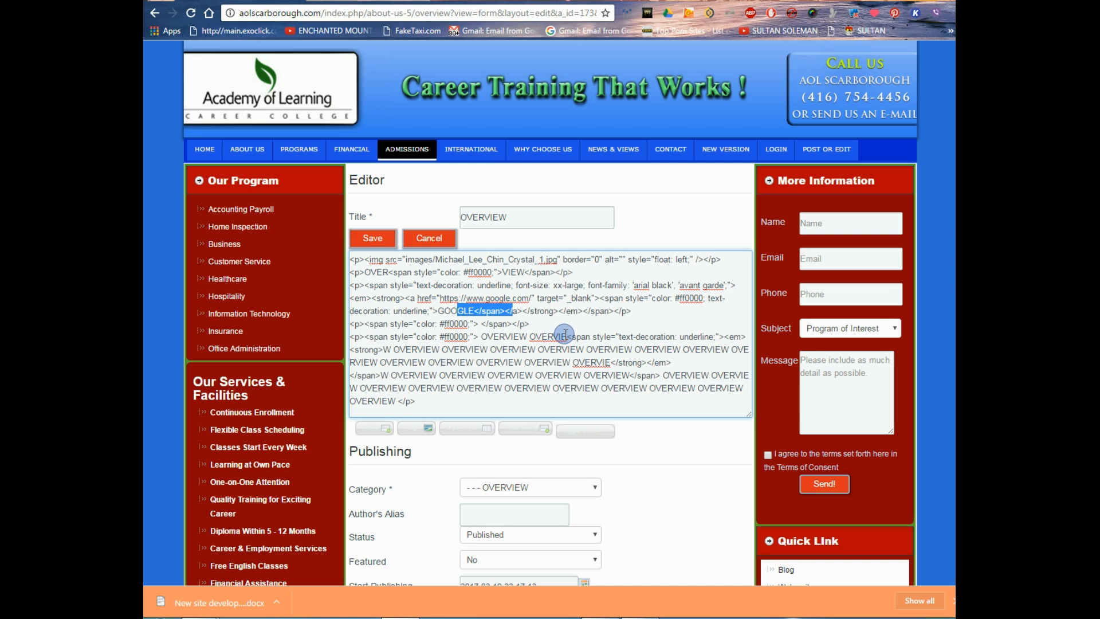
{"action": "left_click_drag", "start_coordinate": [672, 259], "coordinate": [543, 260]}
{"action": "left_click", "coordinate": [448, 276]}
{"action": "left_click_drag", "start_coordinate": [433, 309], "coordinate": [566, 312]}
{"action": "left_click", "coordinate": [598, 313]}
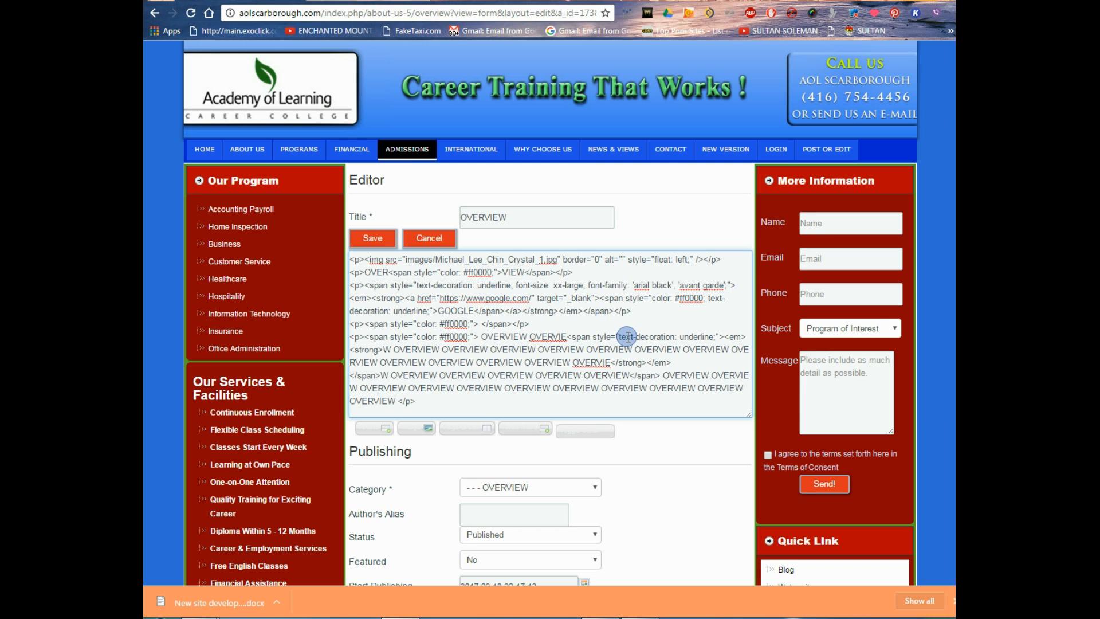
{"action": "left_click", "coordinate": [585, 430]}
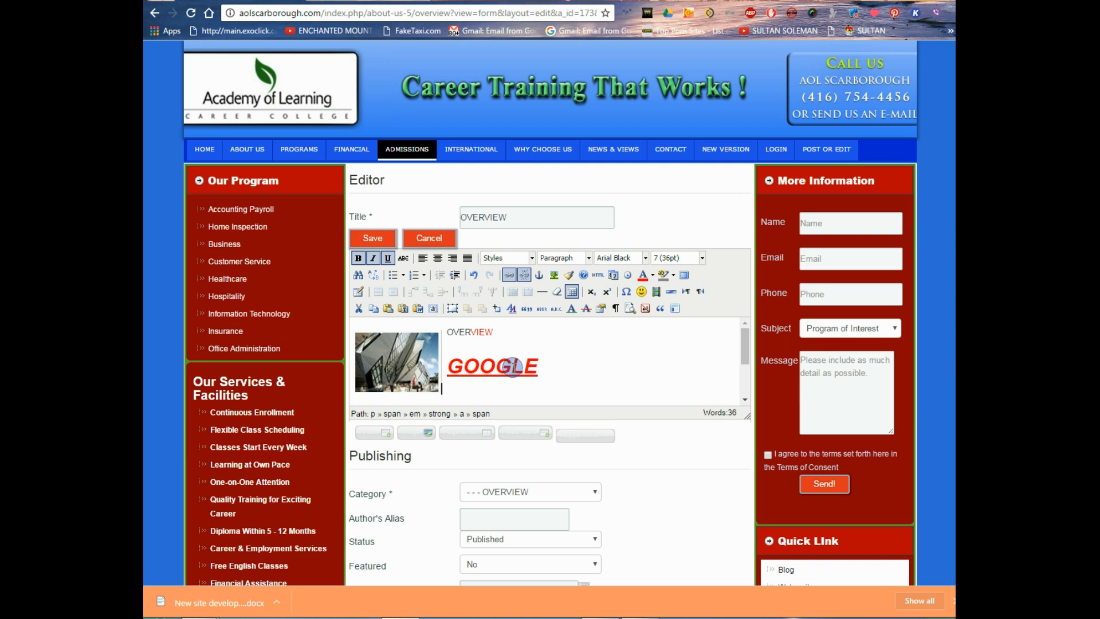
Step: Save the article and test its GOOGLE link on the published page, returning to the article page
{"action": "left_click_drag", "start_coordinate": [541, 369], "coordinate": [463, 367]}
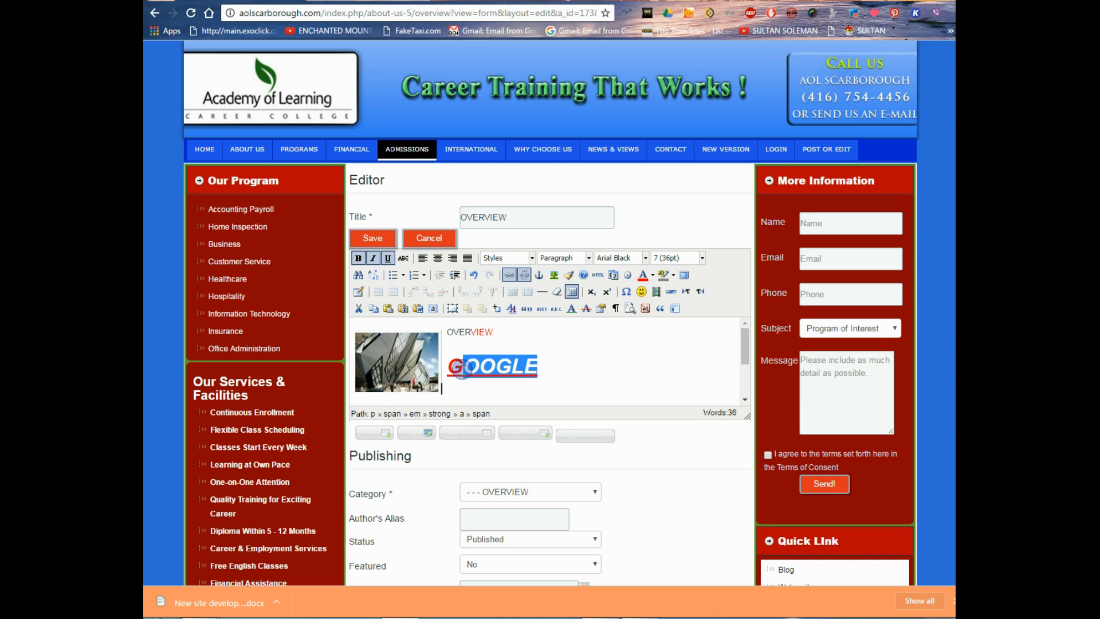
{"action": "left_click", "coordinate": [372, 238]}
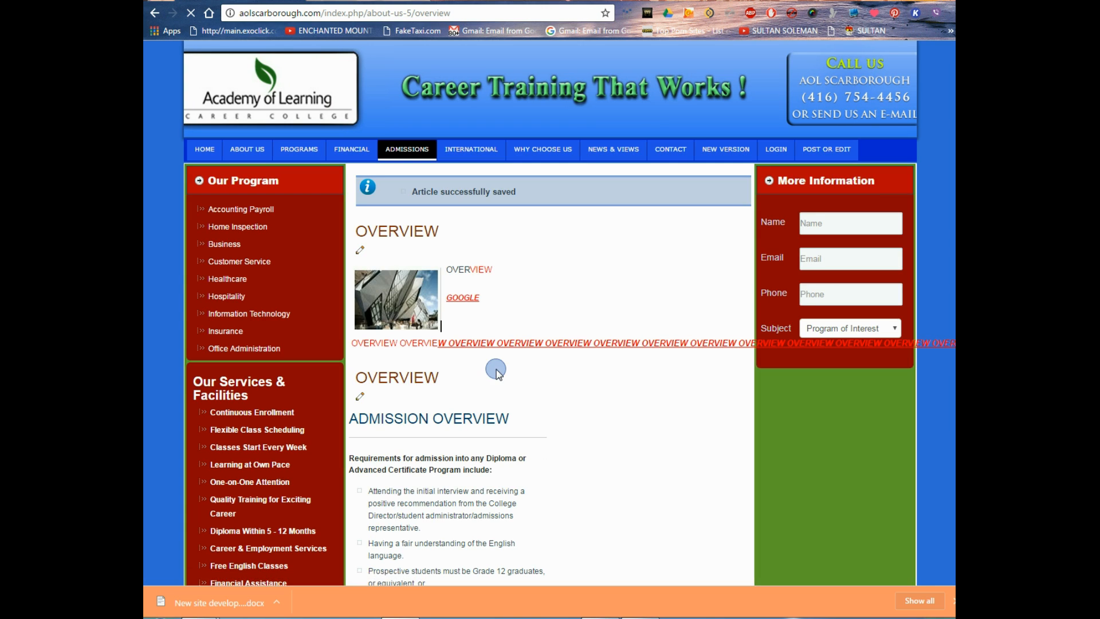
{"action": "left_click", "coordinate": [459, 300]}
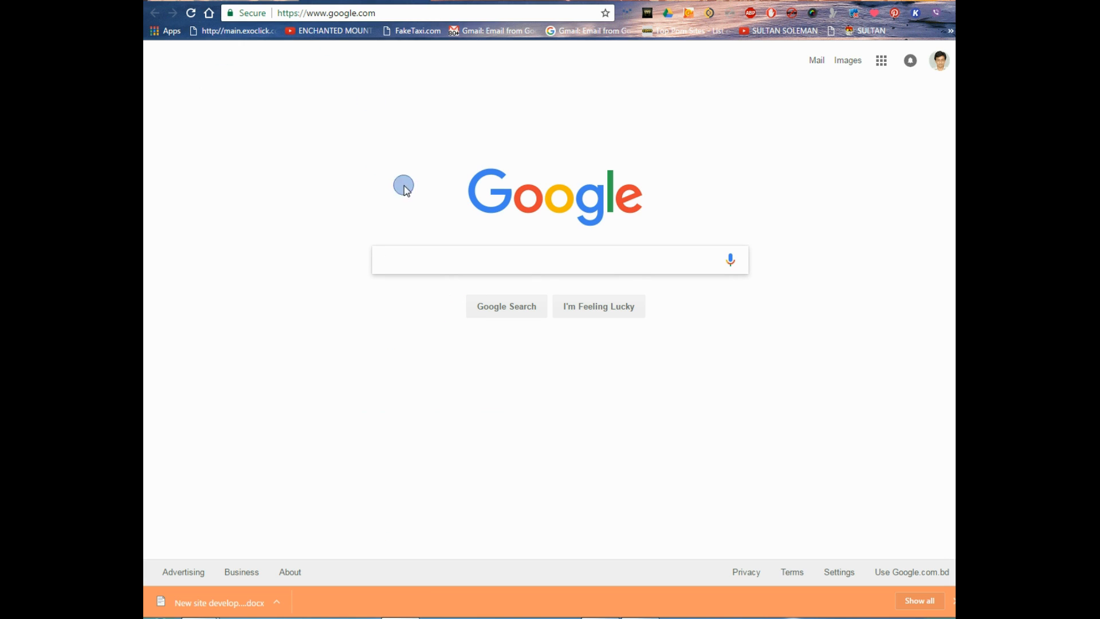
{"action": "left_click", "coordinate": [455, 264]}
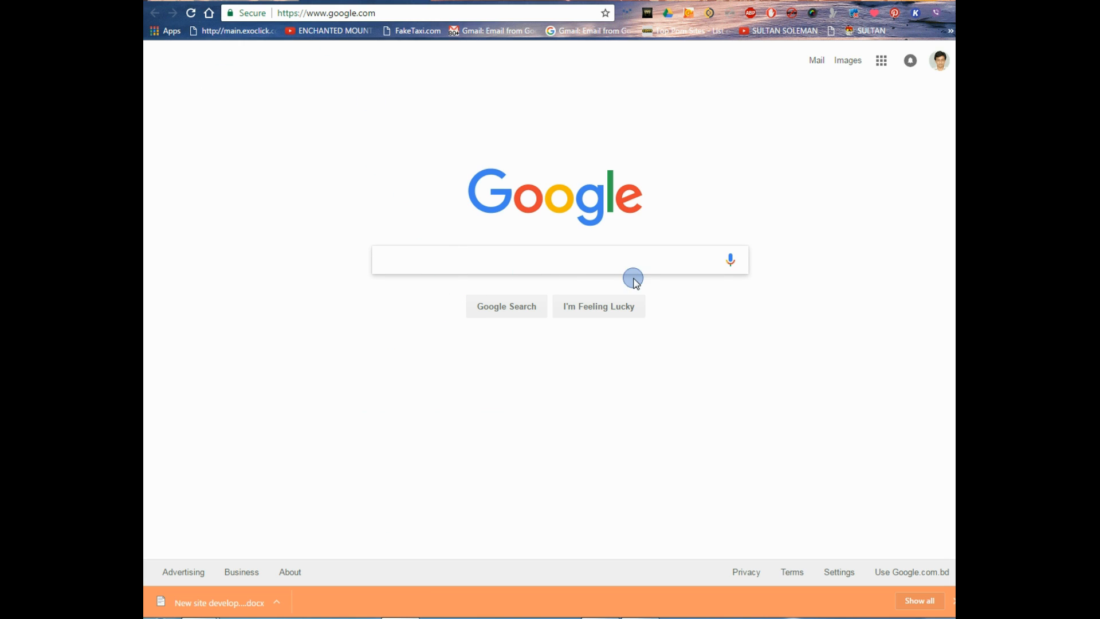
{"action": "left_click", "coordinate": [401, 279]}
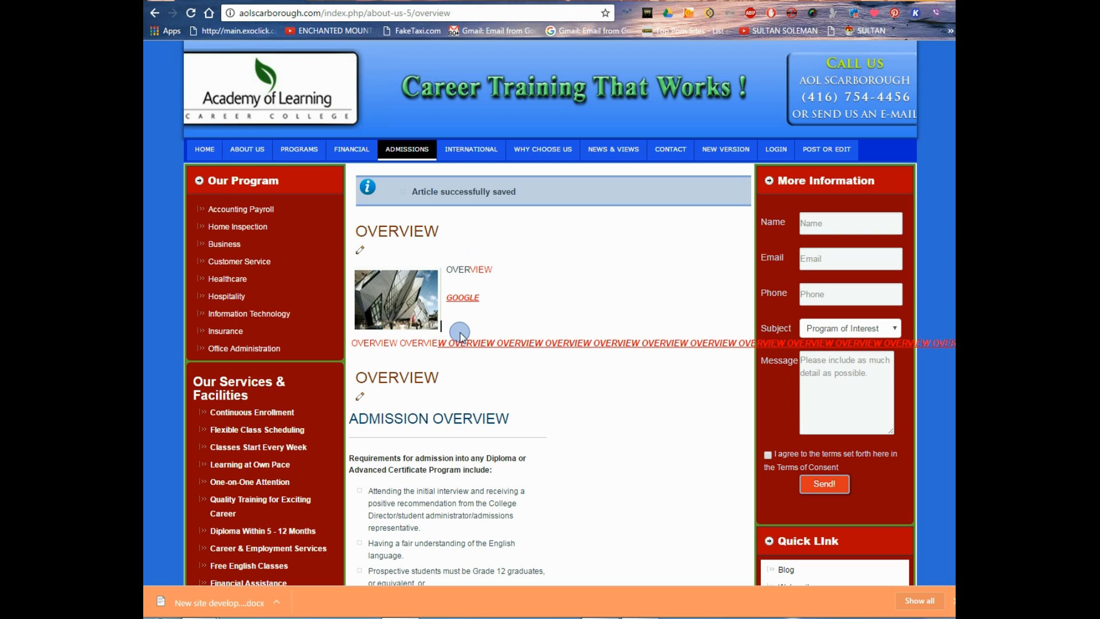
Step: Reopen the upper OVERVIEW article with the GOOGLE link for editing, set its status to Trashed, and save it
{"action": "left_click", "coordinate": [357, 290]}
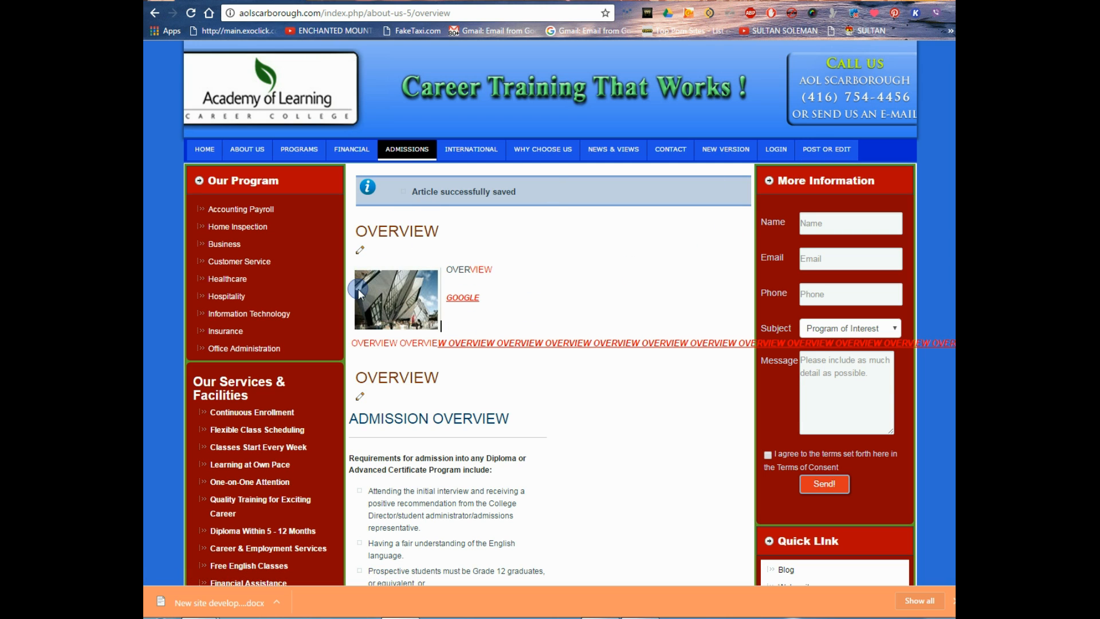
{"action": "left_click", "coordinate": [361, 251]}
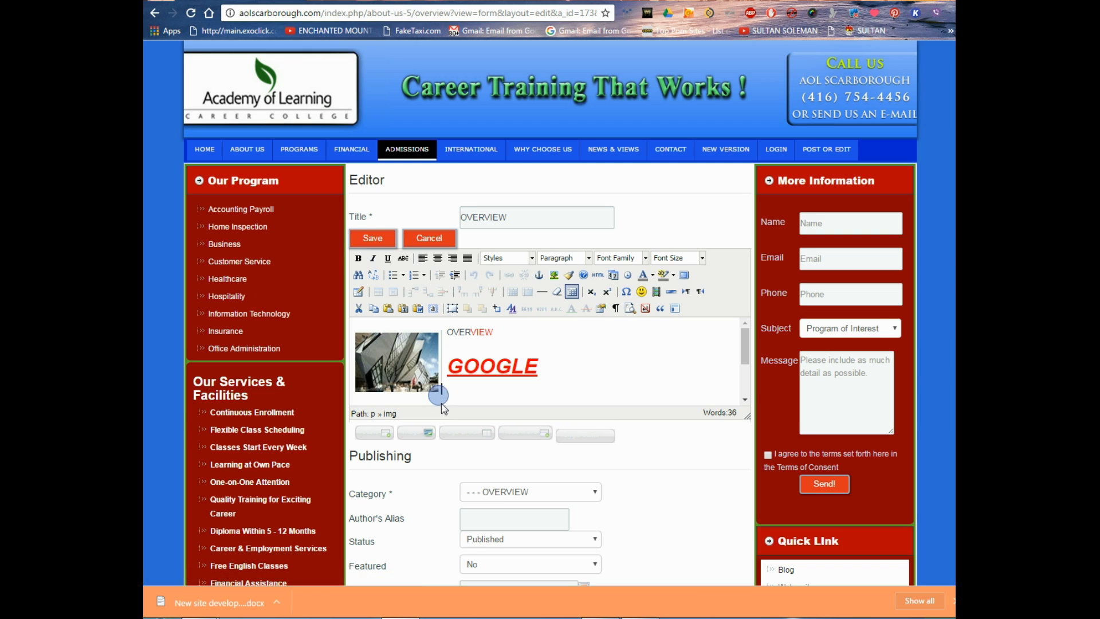
{"action": "scroll", "coordinate": [663, 579], "scroll_direction": "down", "scroll_amount": 2}
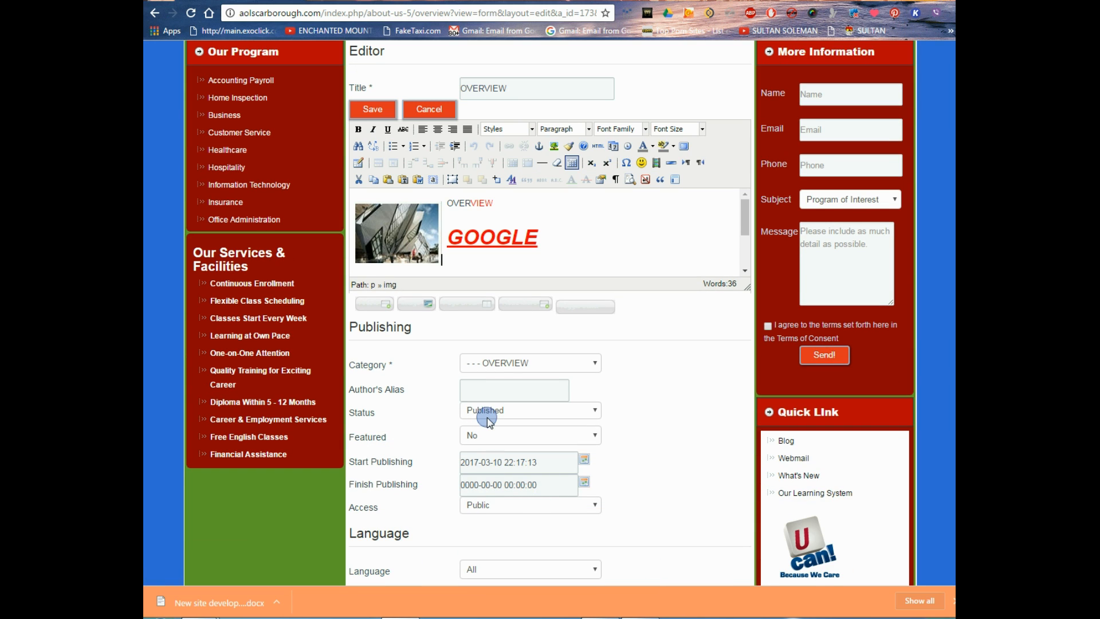
{"action": "left_click", "coordinate": [590, 412]}
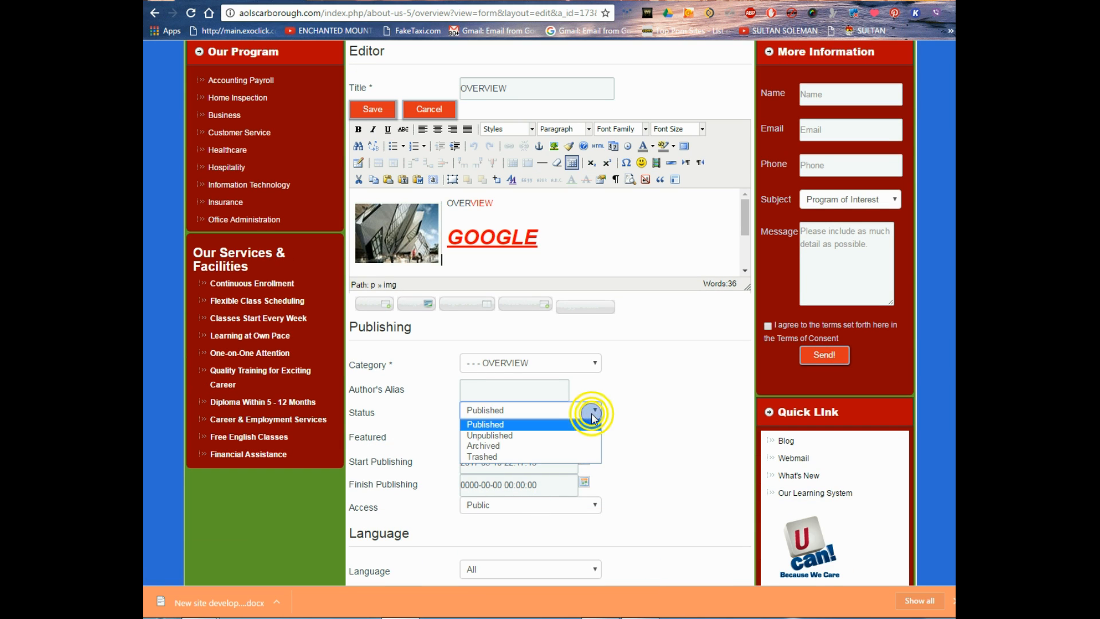
{"action": "left_click", "coordinate": [481, 456]}
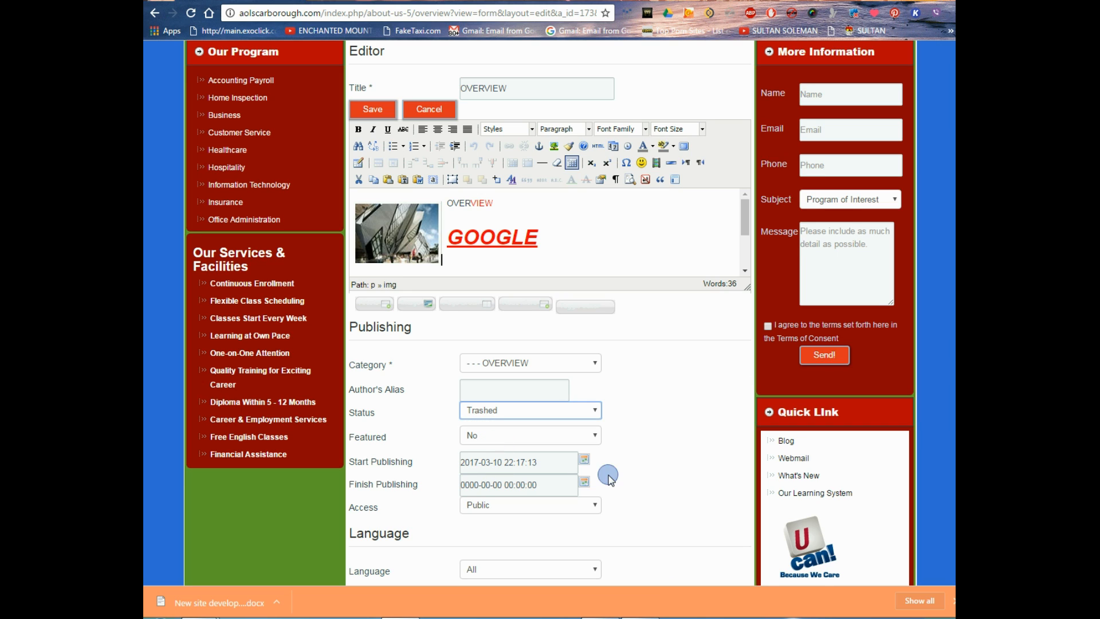
{"action": "left_click", "coordinate": [386, 110]}
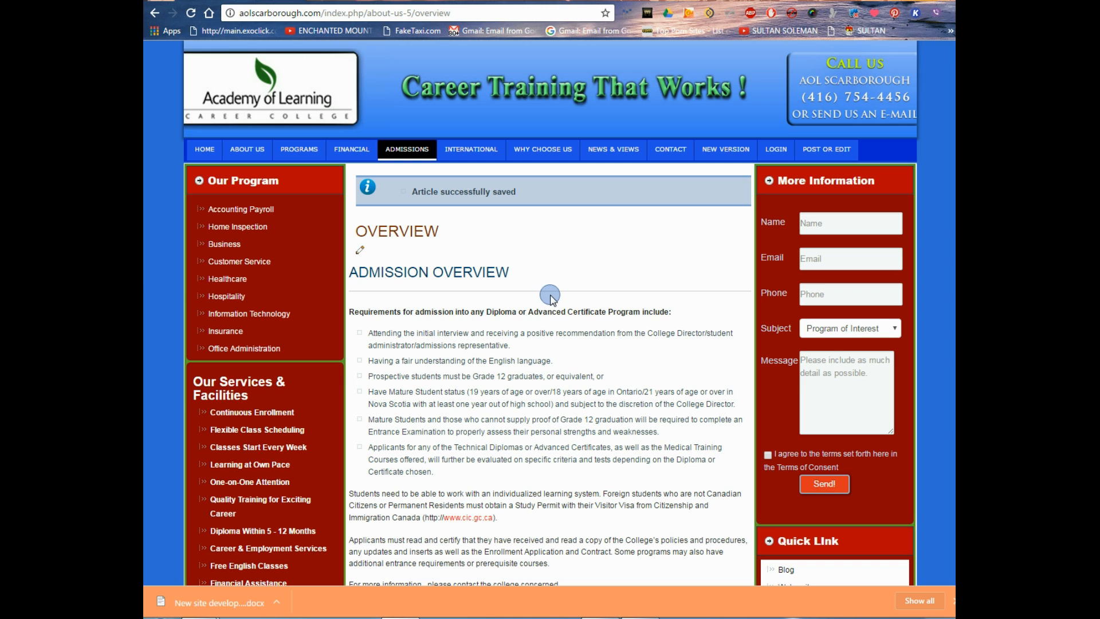
{"action": "scroll", "coordinate": [545, 390], "scroll_direction": "down", "scroll_amount": 3}
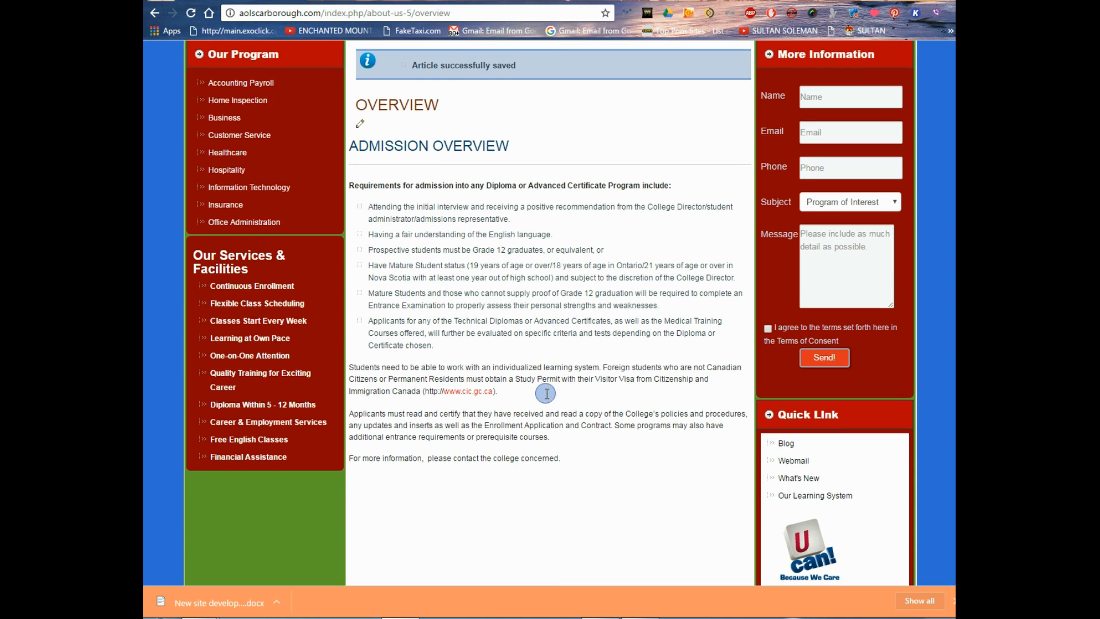